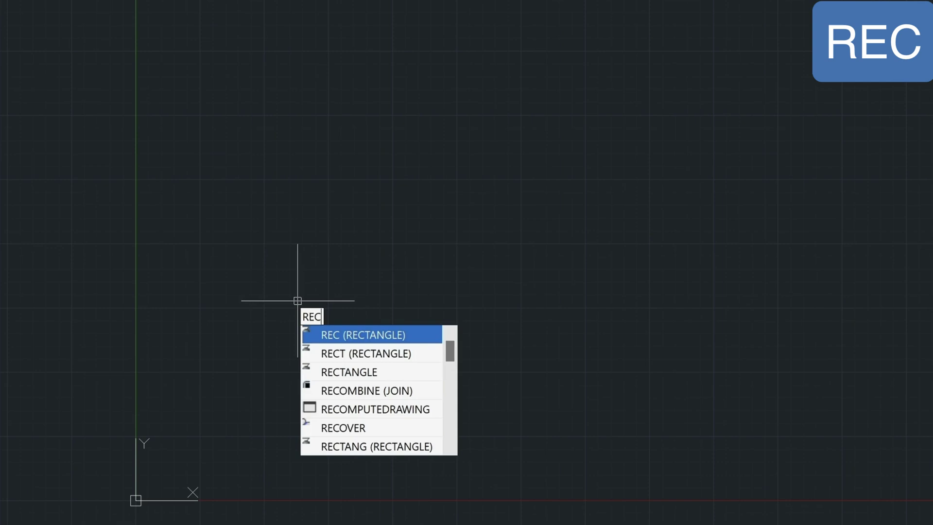
- Draw a rectangle 2.75 wide and about 4.5 high, above and to the right of the origin
key("Return")
left_click(291, 348)
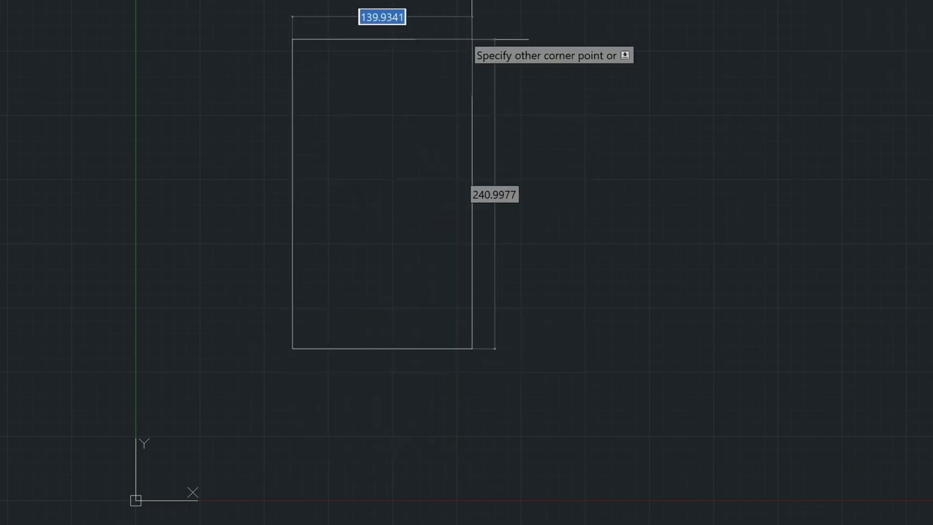
type("2.75")
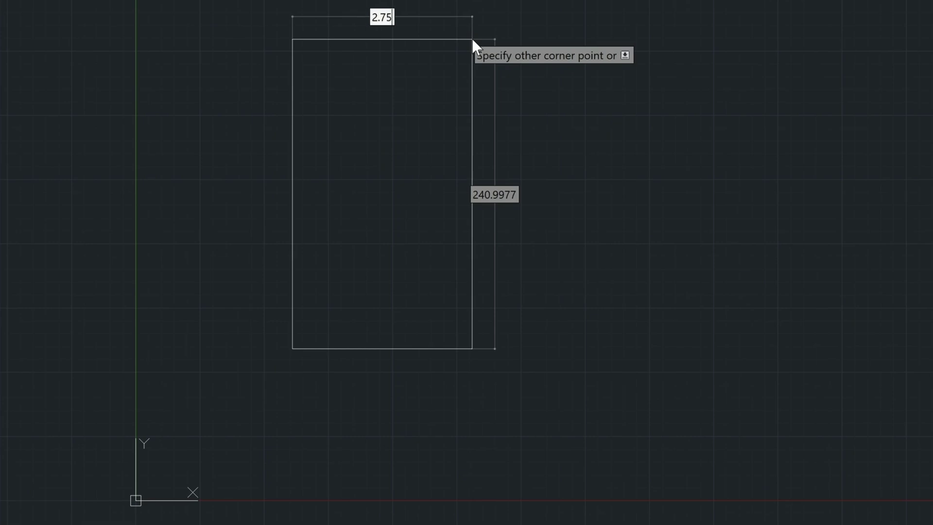
key("Tab")
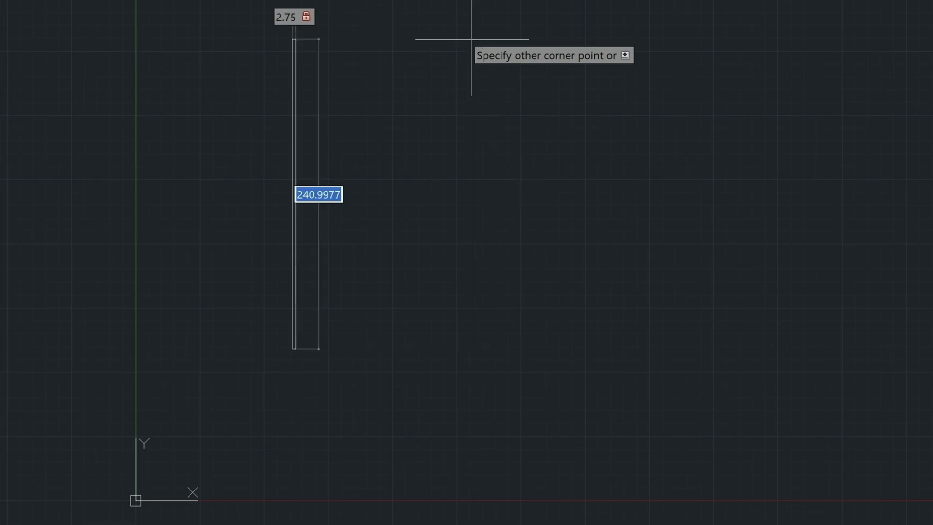
type("4")
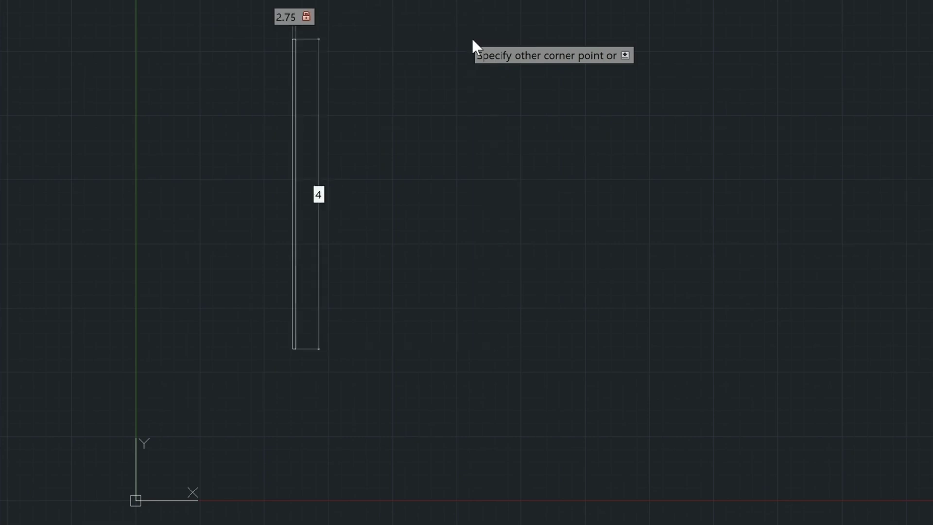
key("Tab")
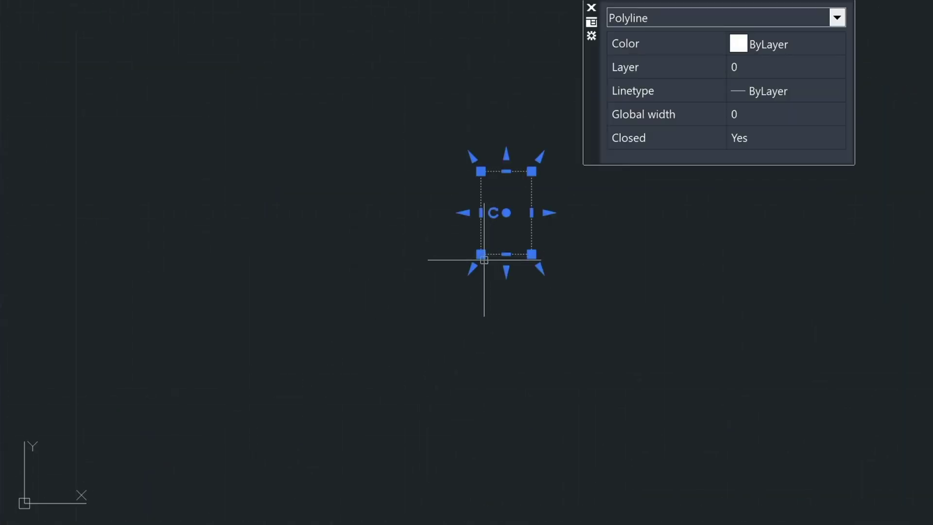
- Copy the rectangle to a spot level with the original on its right side
key("BackSpace")
key("BackSpace")
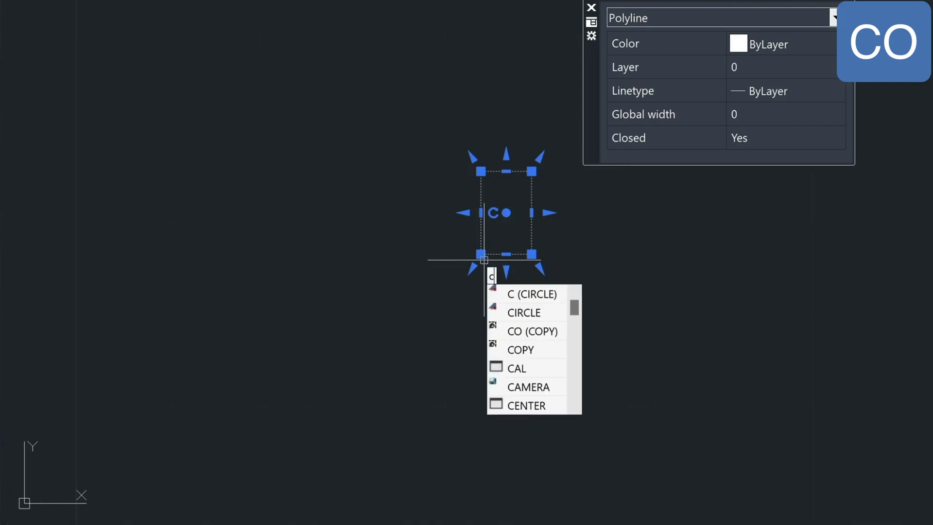
type("o")
key("Return")
left_click(485, 304)
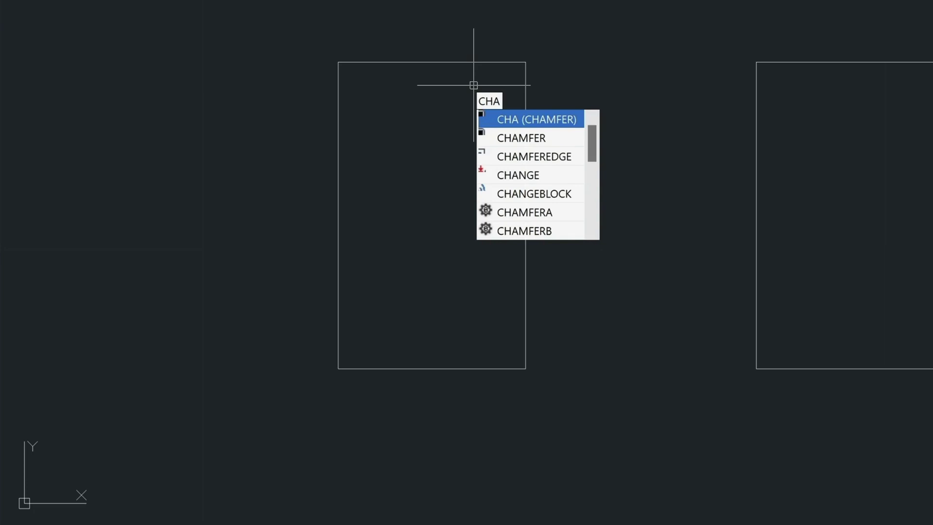
- Chamfer both upper corners of the left rectangle with both chamfer distances set to 0.75
key("Return")
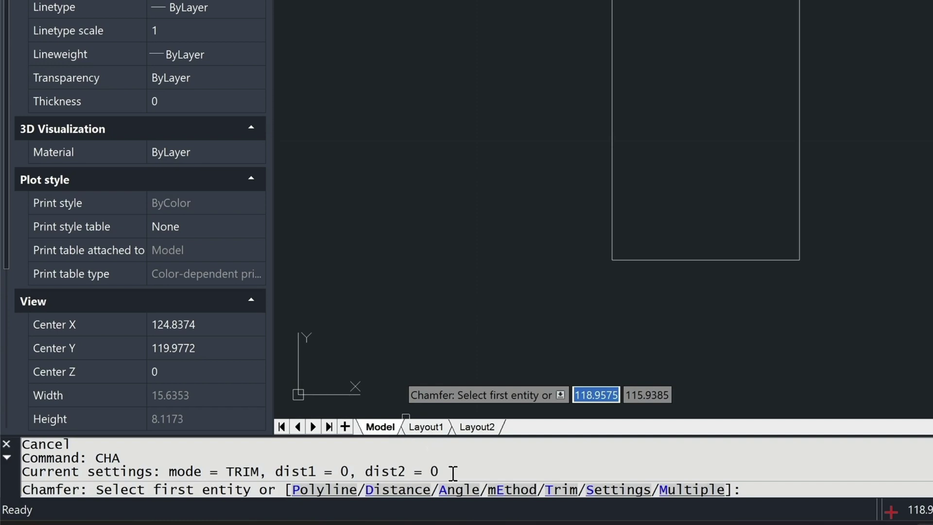
left_click(387, 490)
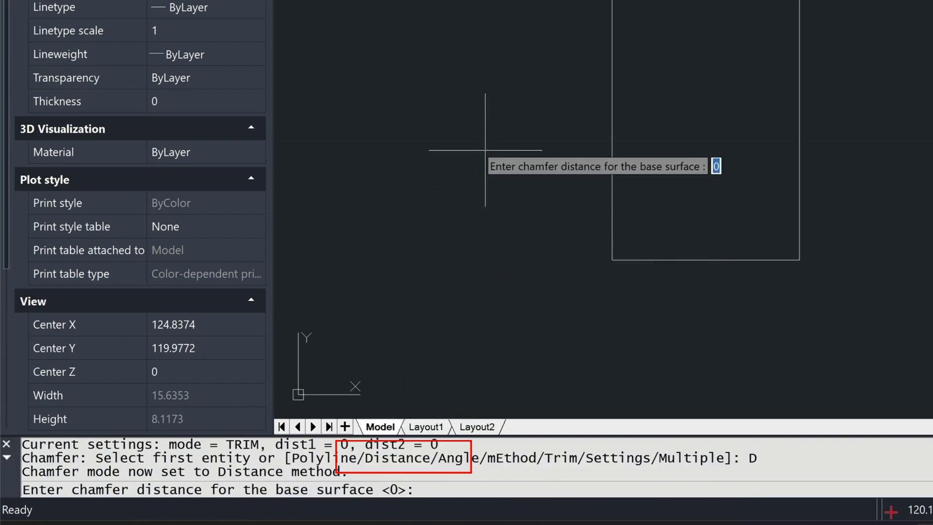
type(".75")
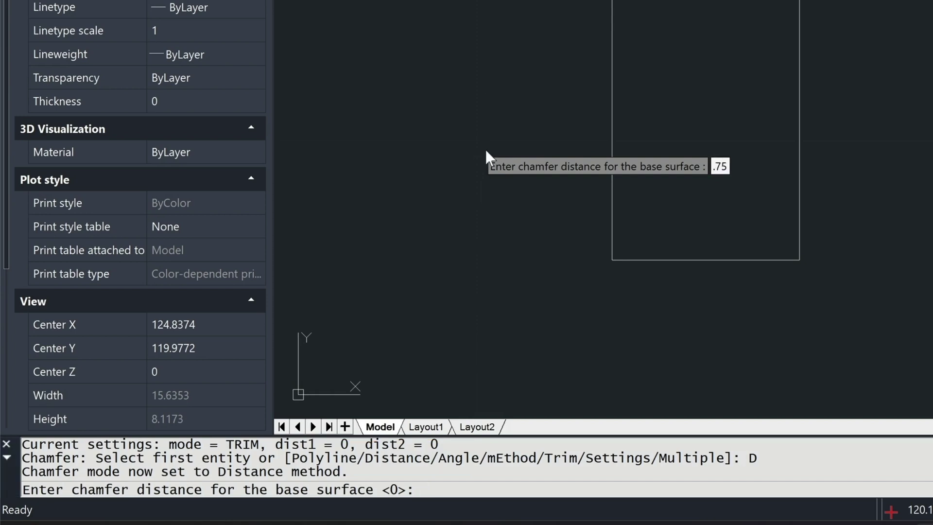
key("Return")
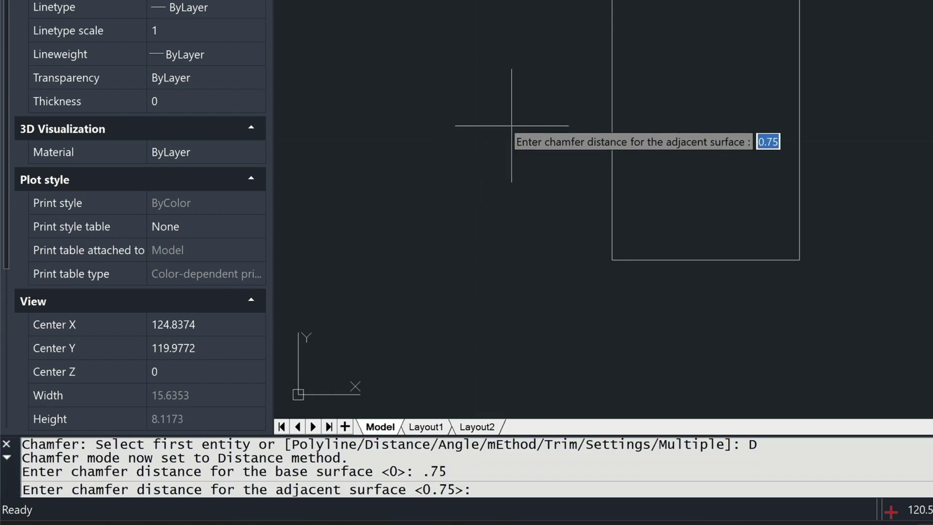
key("Return")
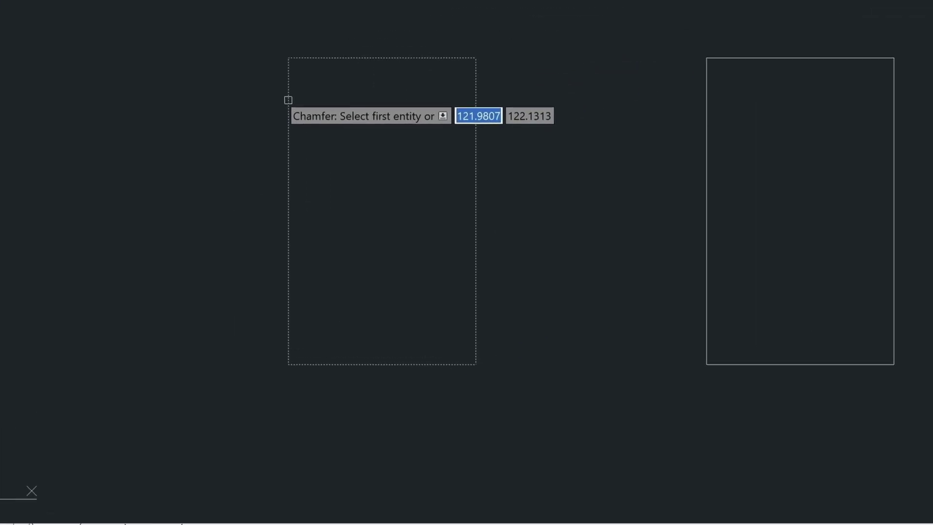
left_click(288, 100)
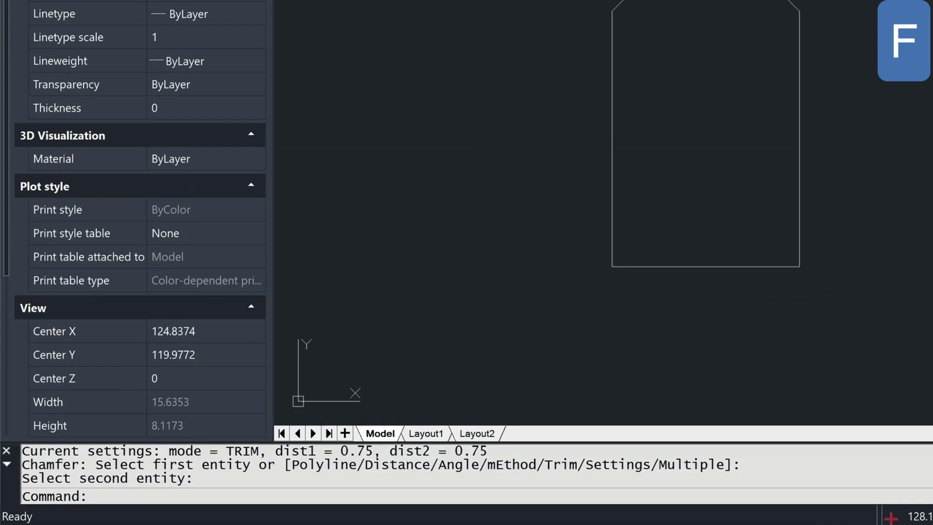
- Fillet both lower corners of the right rectangle with a radius of 1
key("Return")
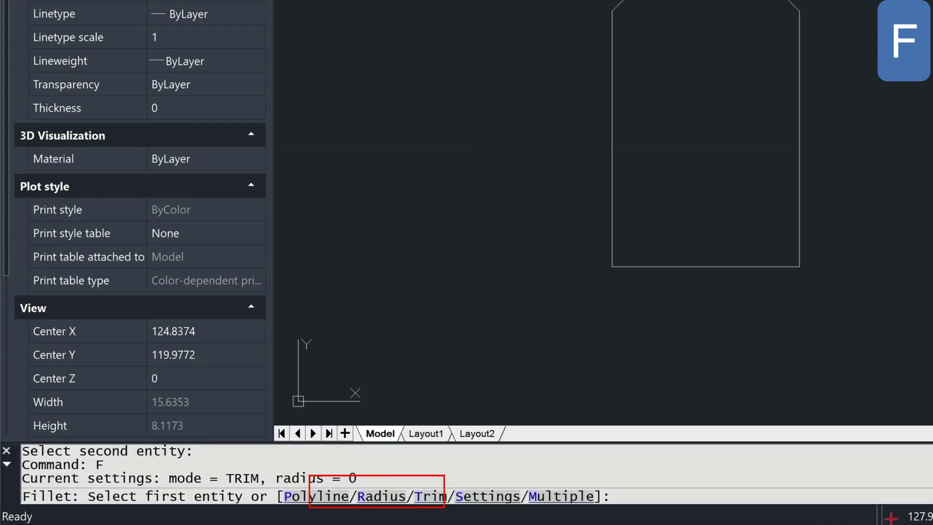
left_click(374, 500)
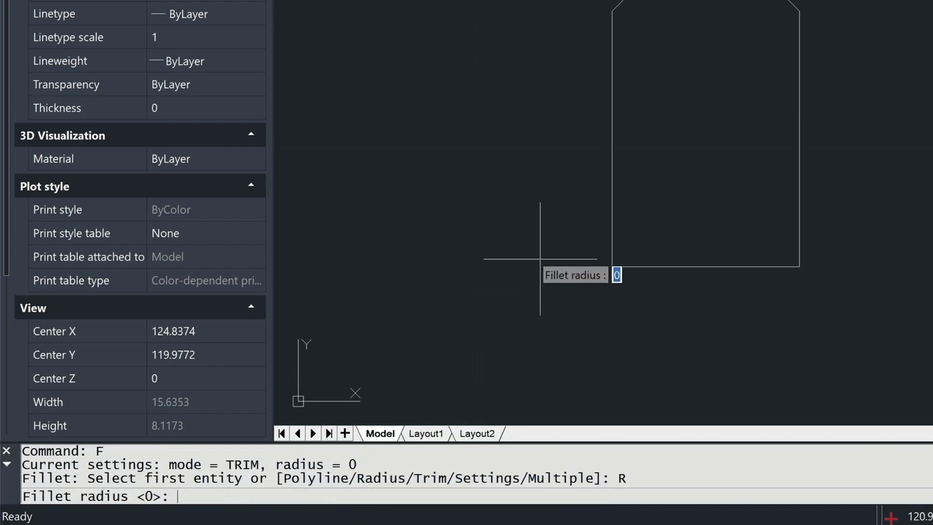
type("1")
key("Return")
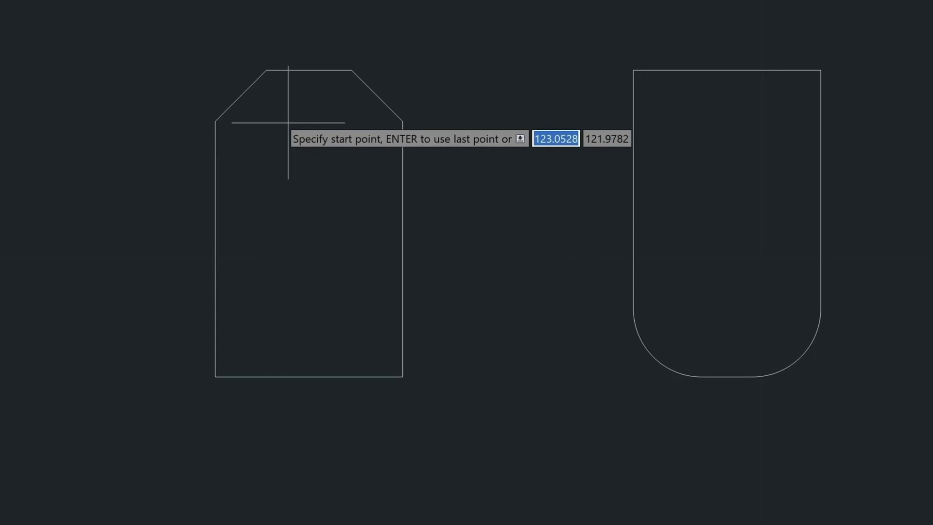
- Draw a horizontal line across both shapes from the mid-point between the left shape's top and bottom edges, and extend its left end past that shape
type("m2p")
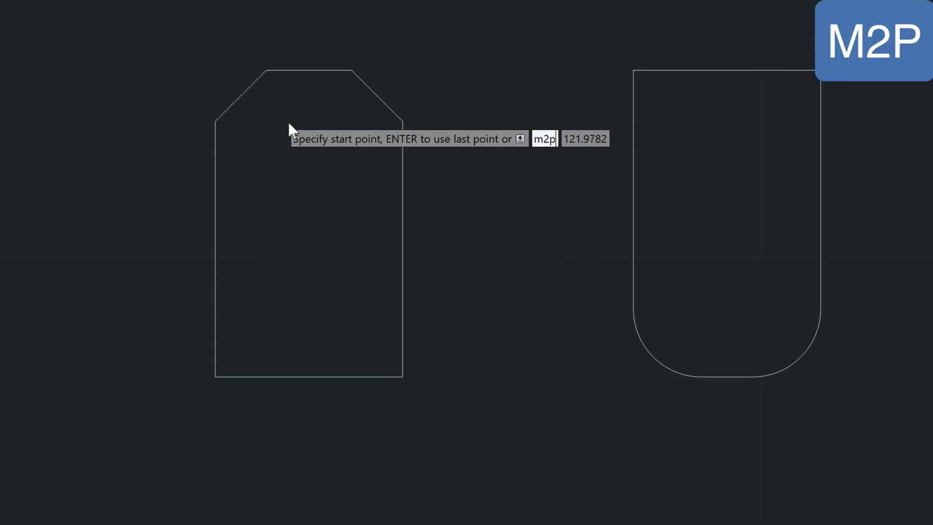
key("Return")
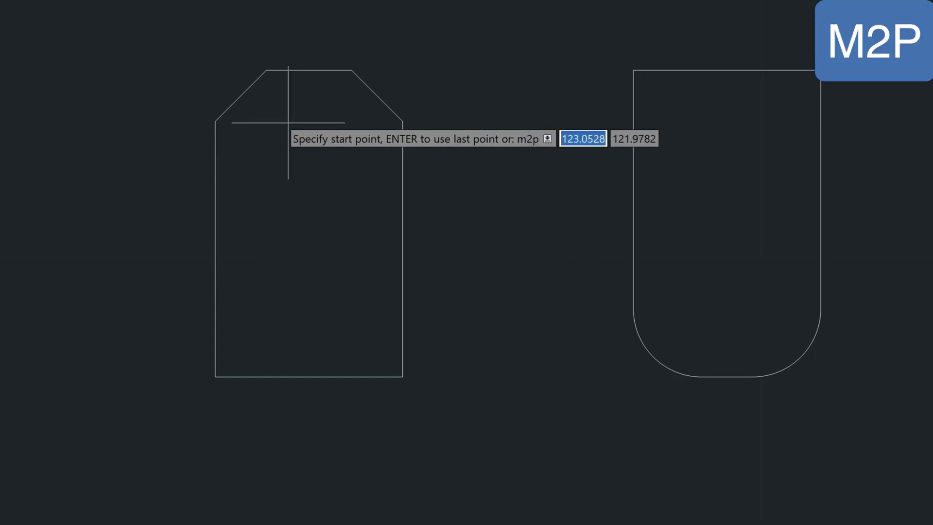
left_click(309, 70)
left_click(310, 376)
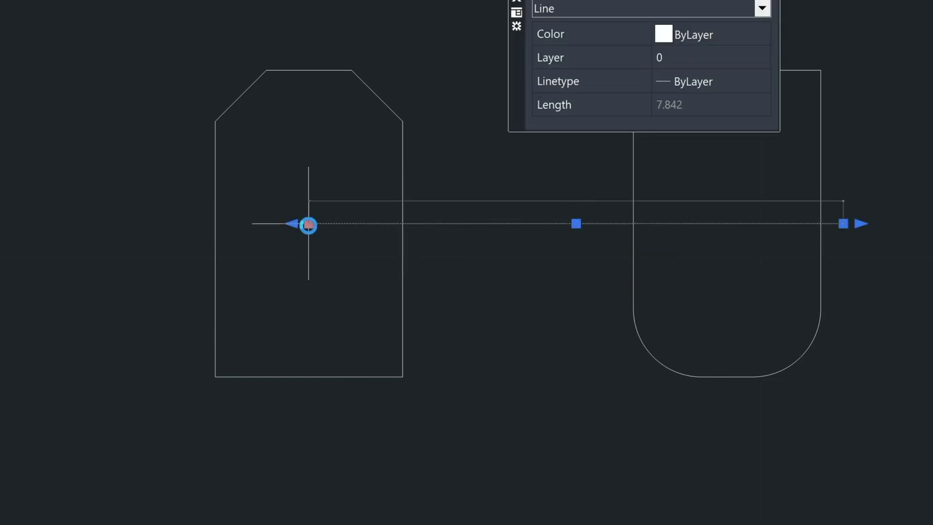
left_click(308, 223)
left_click(190, 224)
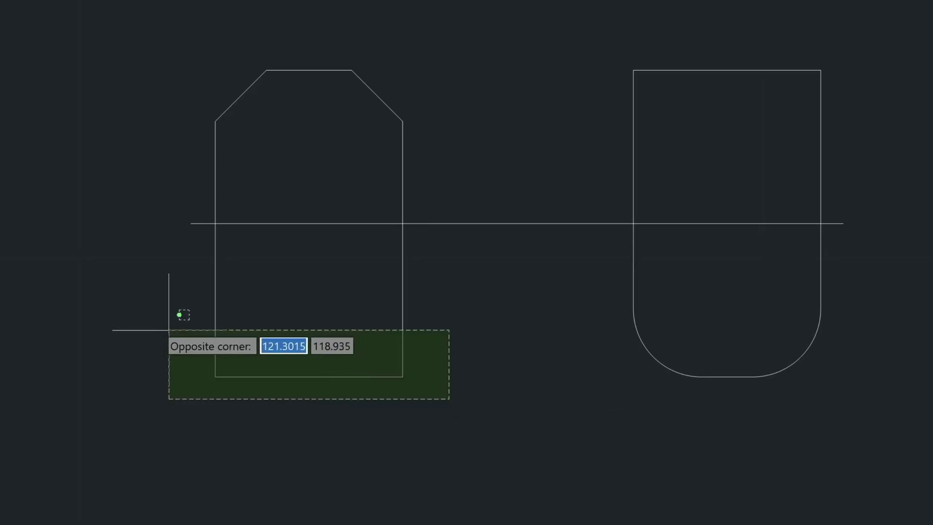
- Stretch the left shape's bottom edge up to about 0.5 below the horizontal line and the right shape's top edge down to about 0.5 above it
left_click(169, 329)
type("m")
key("Return")
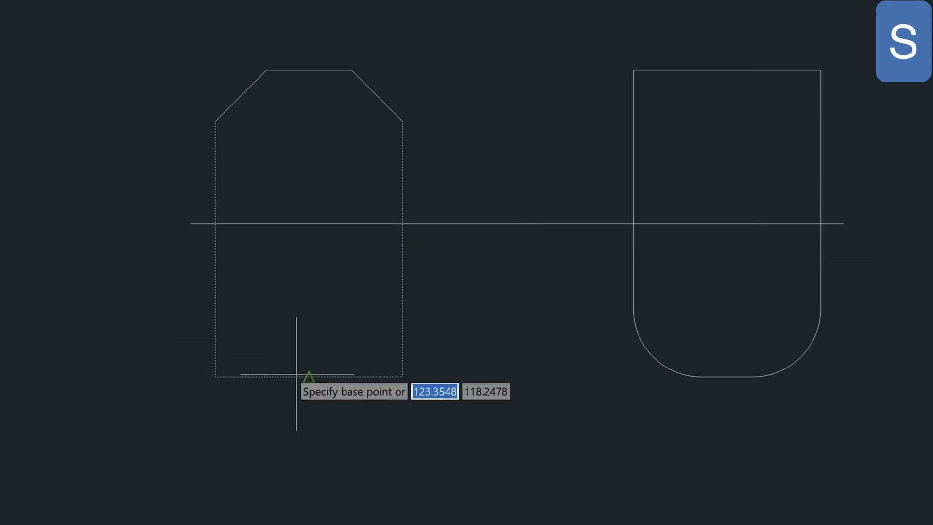
left_click(308, 378)
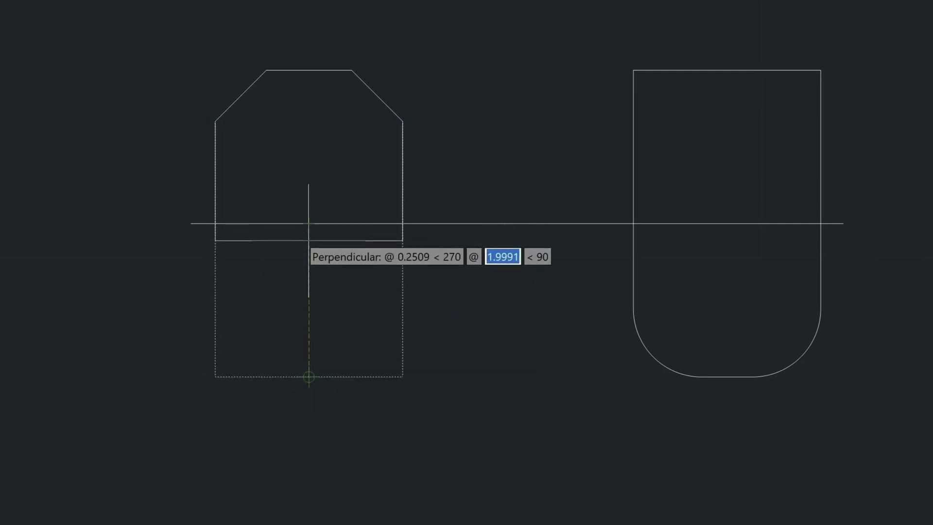
type(".5876")
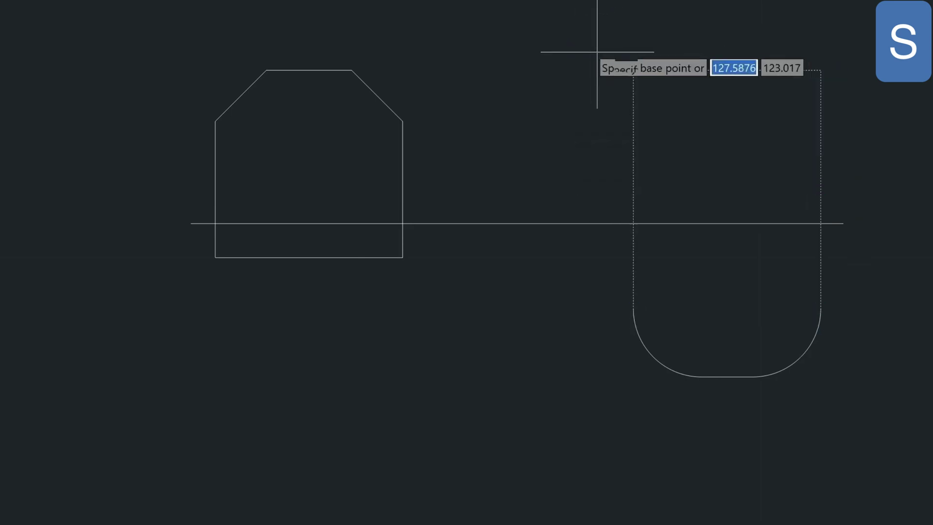
left_click(727, 70)
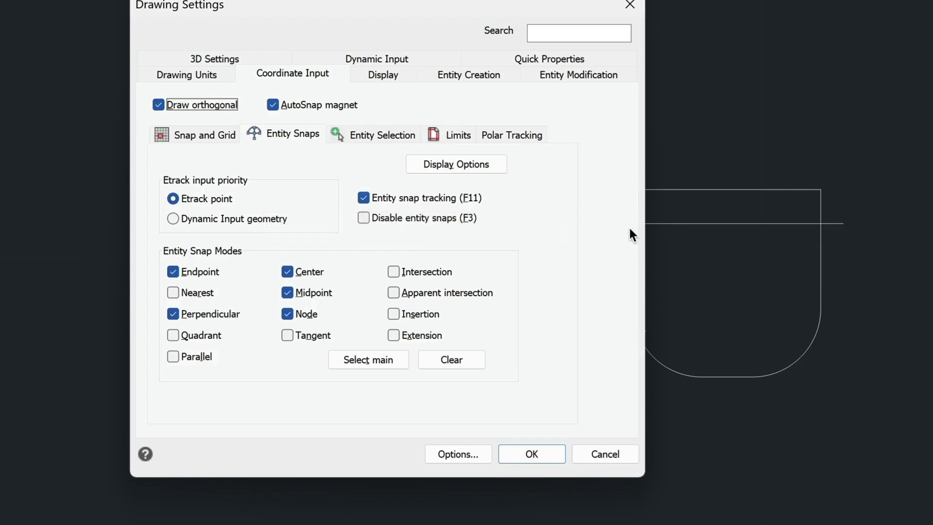
- Join the segments of the open chamfered shape into one polyline and those of the open filleted shape into another
scroll(672, 209, "up", 1)
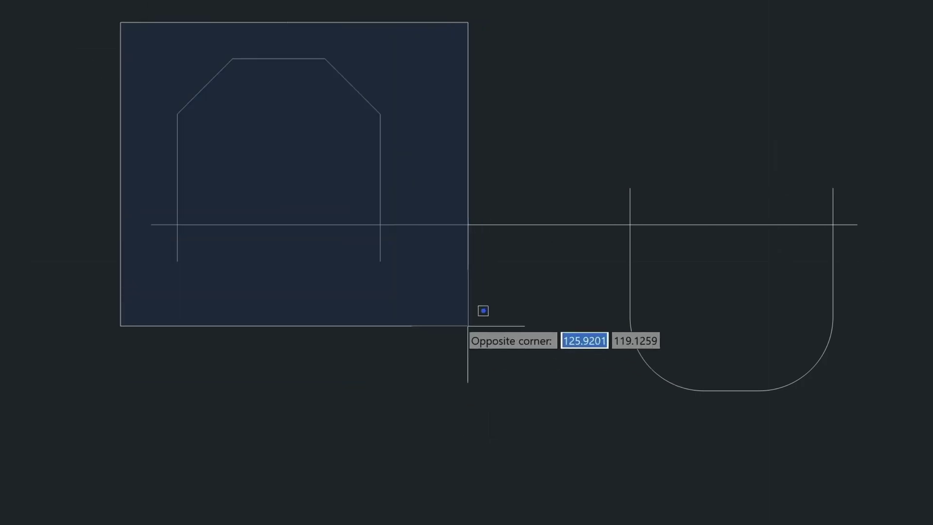
key("Escape")
left_click(135, 25)
left_click(415, 296)
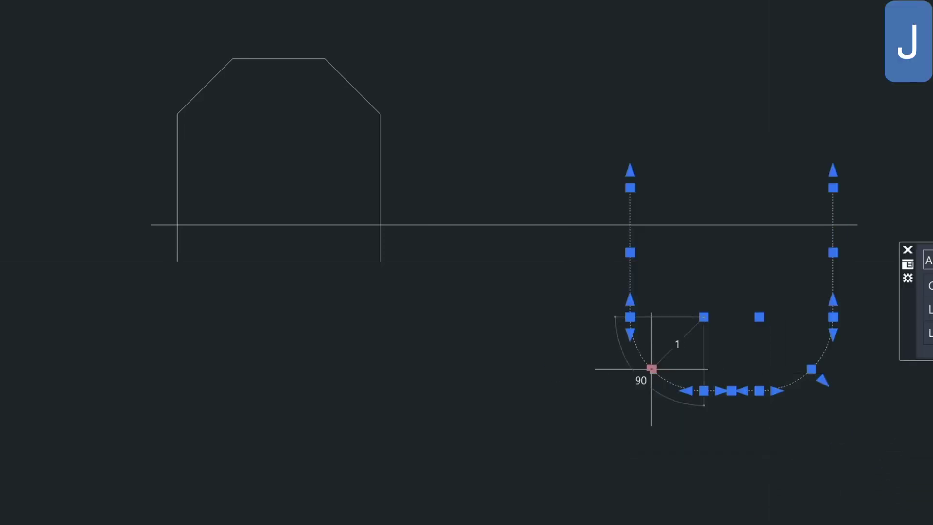
key("Return")
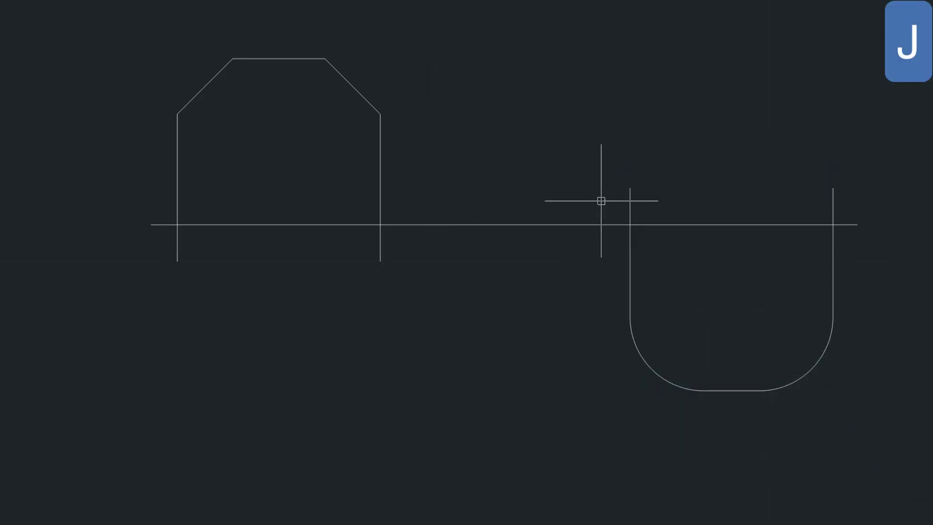
left_click(630, 197)
key("Escape")
left_click(380, 124)
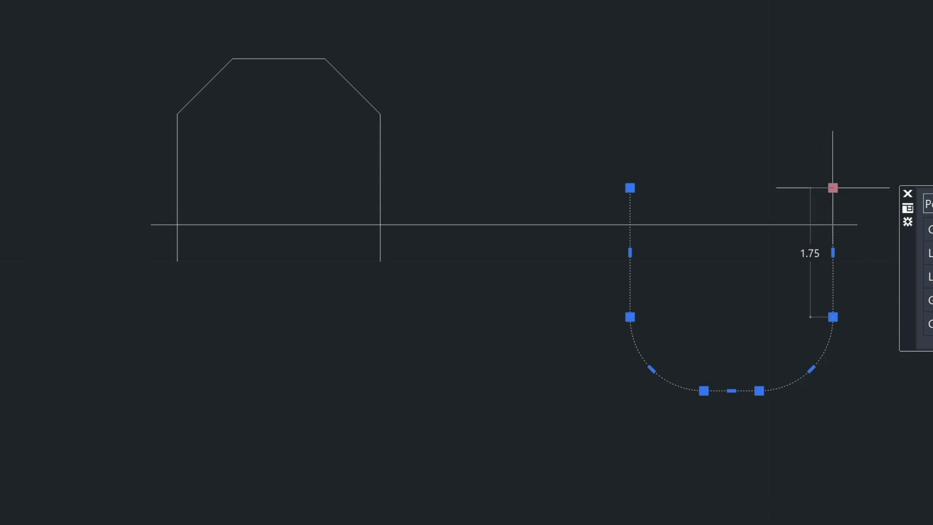
- Move the filleted polyline from its upper right endpoint onto the midpoint of the chamfered shape's right side
left_click(832, 188)
key("m")
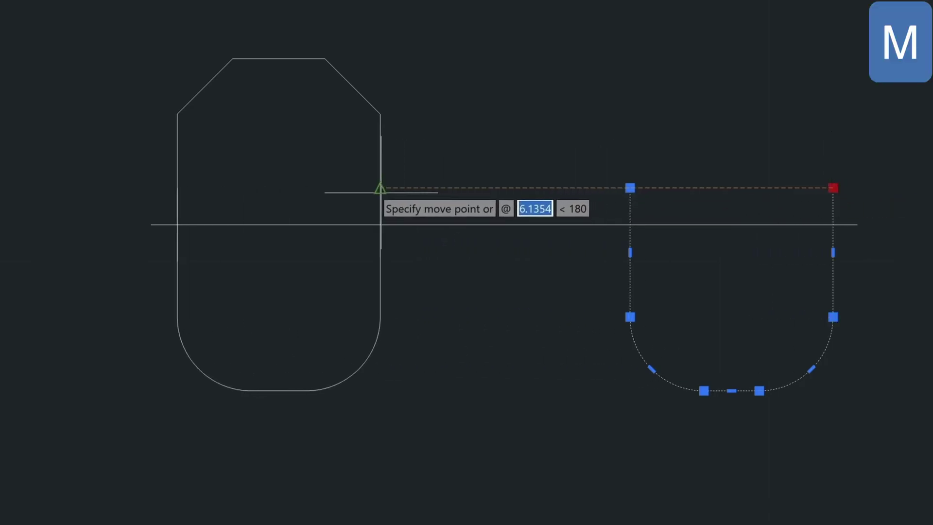
left_click(379, 187)
key("Escape")
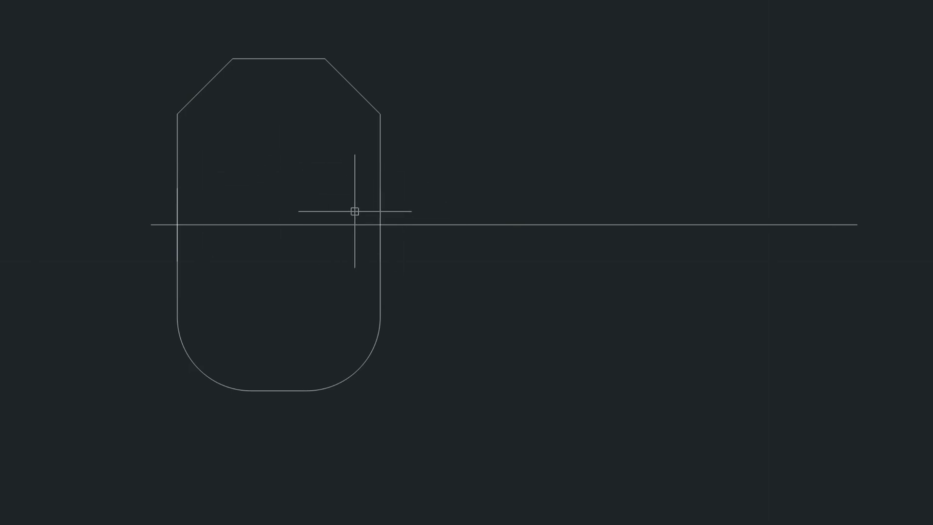
- Shorten the horizontal line at both ends so it extends 0.25 beyond each side of the combined shape
left_click(832, 226)
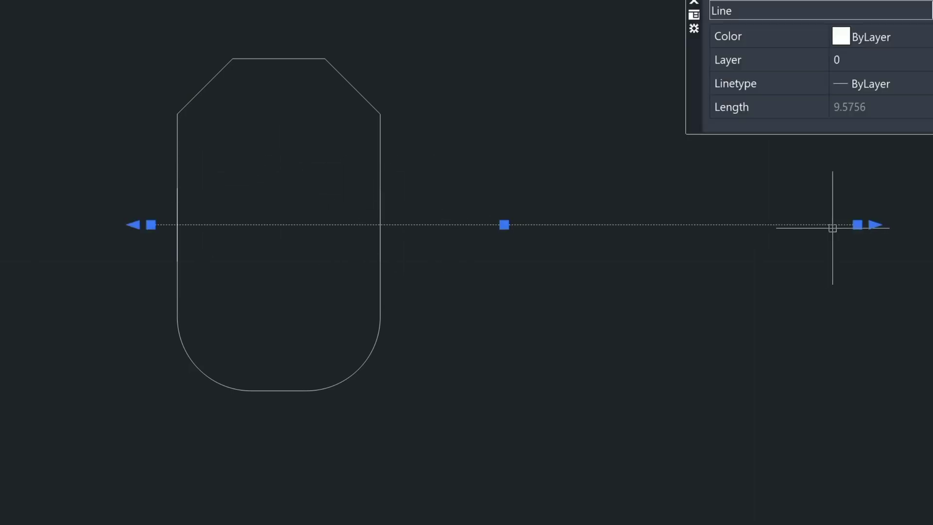
left_click(857, 224)
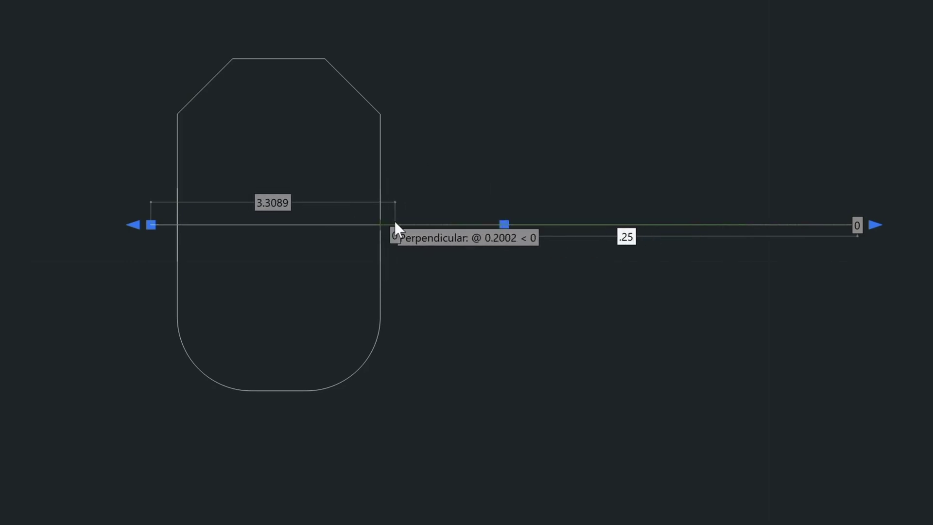
key("Return")
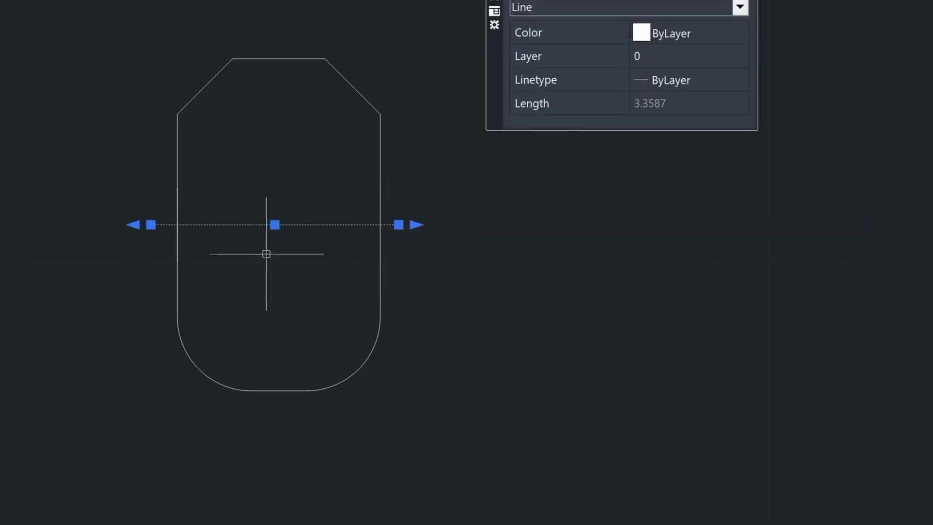
type("s")
key("Return")
left_click(151, 225)
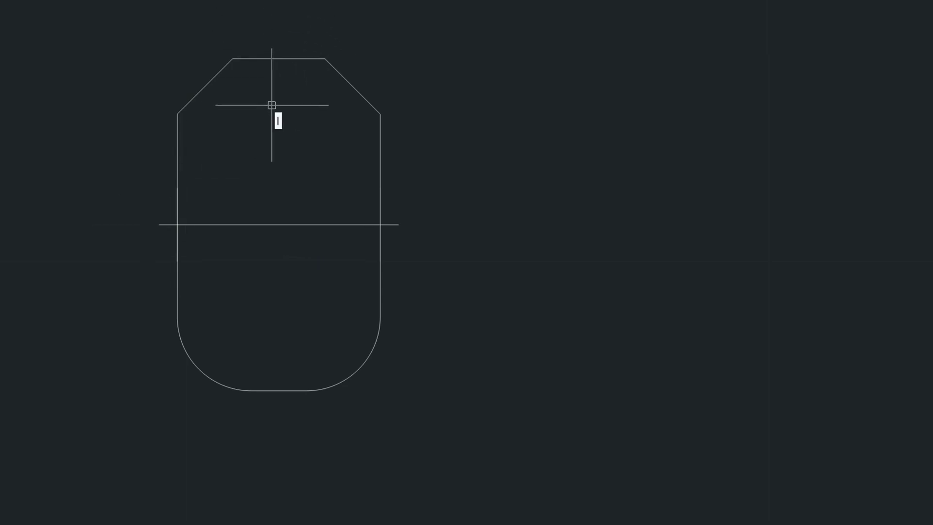
- Draw a vertical centre line from the midpoint of the shape's top edge down to its bottom edge
key("Return")
left_click(278, 59)
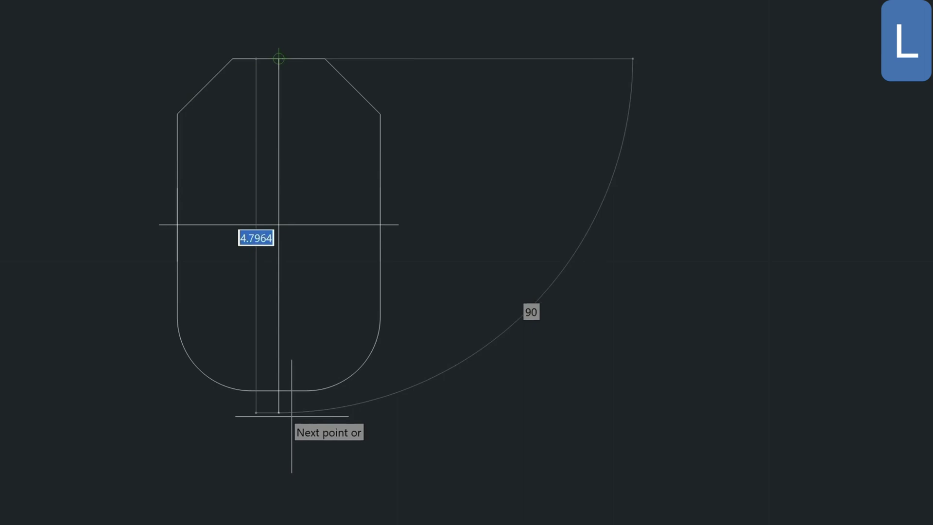
left_click(278, 390)
key("Escape")
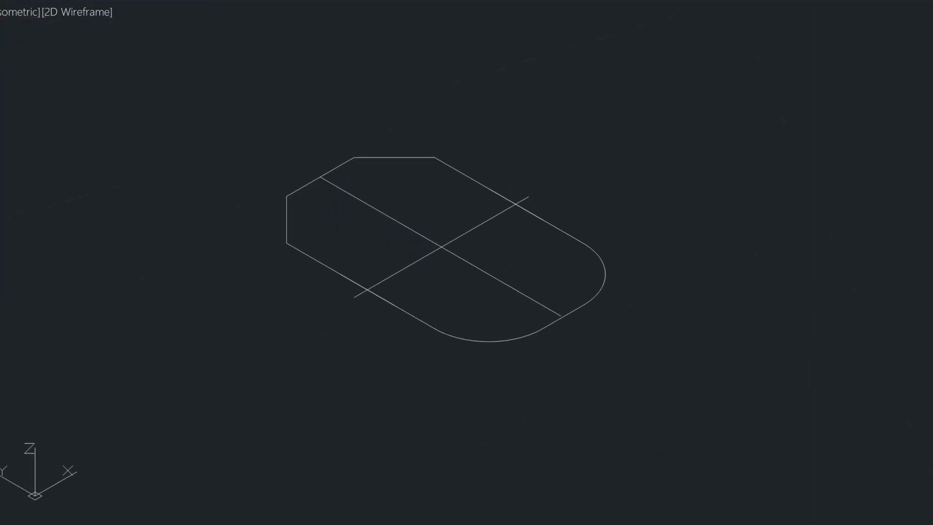
- Rotate the whole profile and both centre lines upright by 90 degrees in 3D, using the straight bottom edge between the fillets as axis
left_click(665, 404)
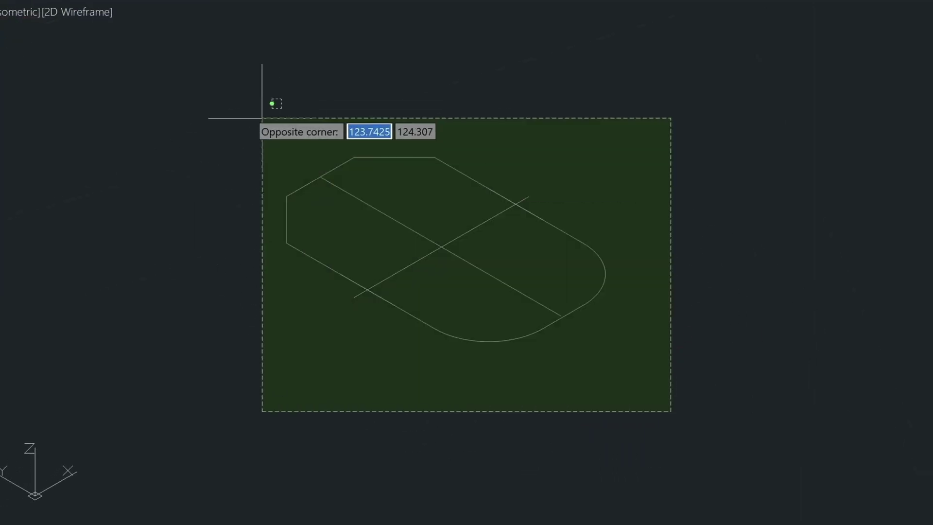
left_click(211, 85)
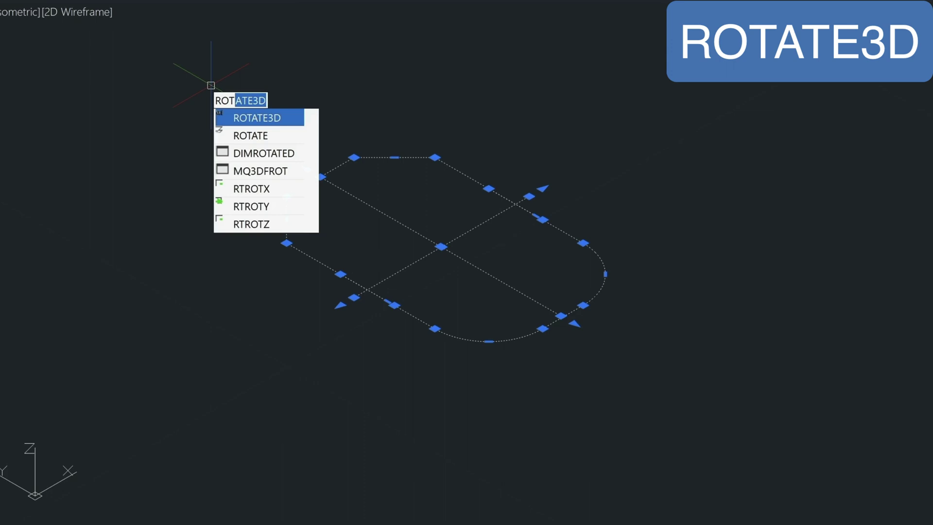
key("Return")
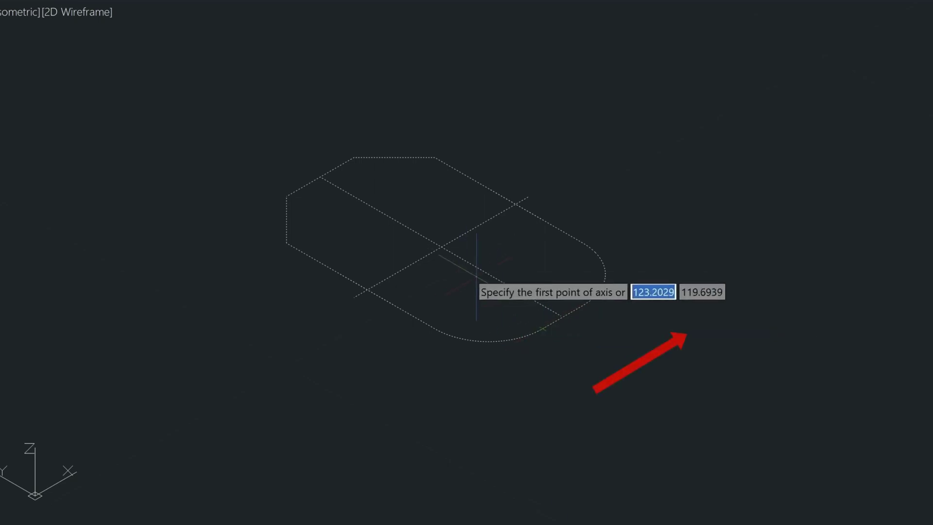
left_click(542, 328)
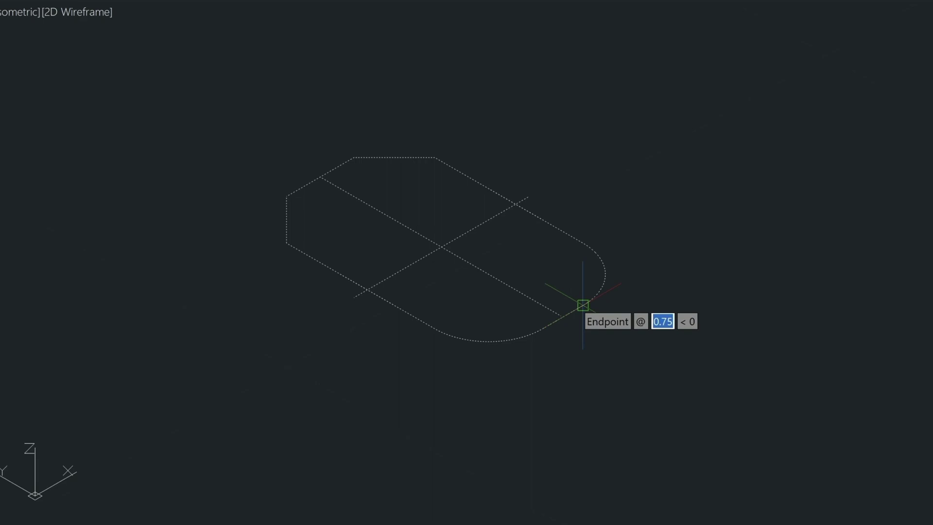
left_click(582, 305)
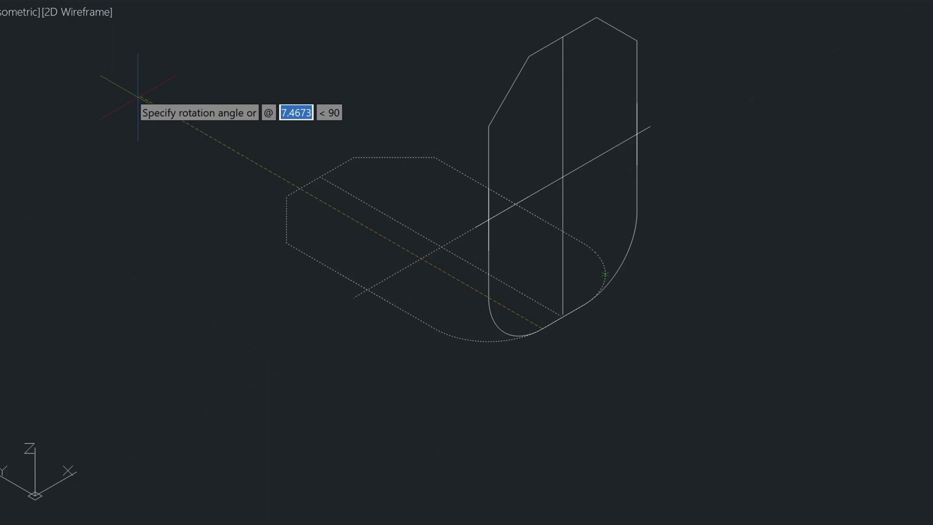
key("F8")
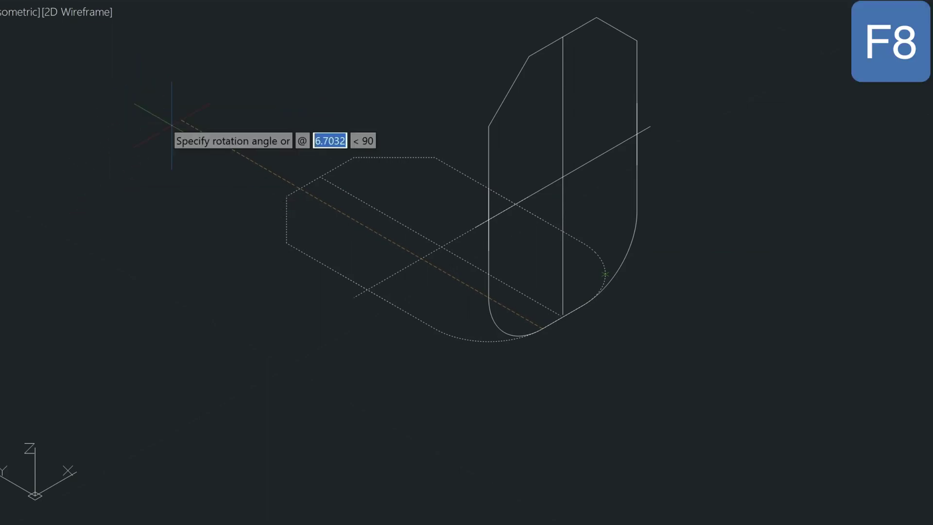
left_click(172, 126)
middle_click_drag(450, 178, 308, 216)
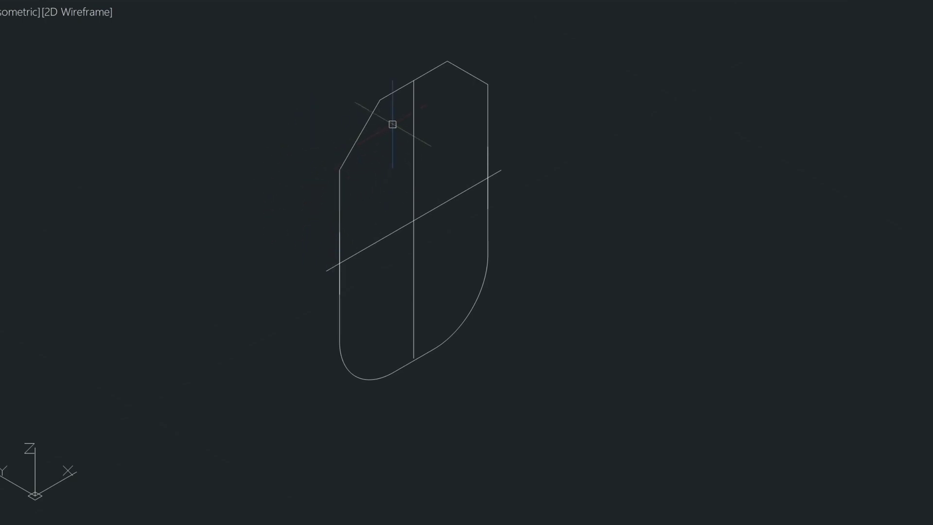
- In the Front view, offset the chamfered polyline 0.0625 outward and the filleted polyline 0.0625 inward
left_click(8, 10)
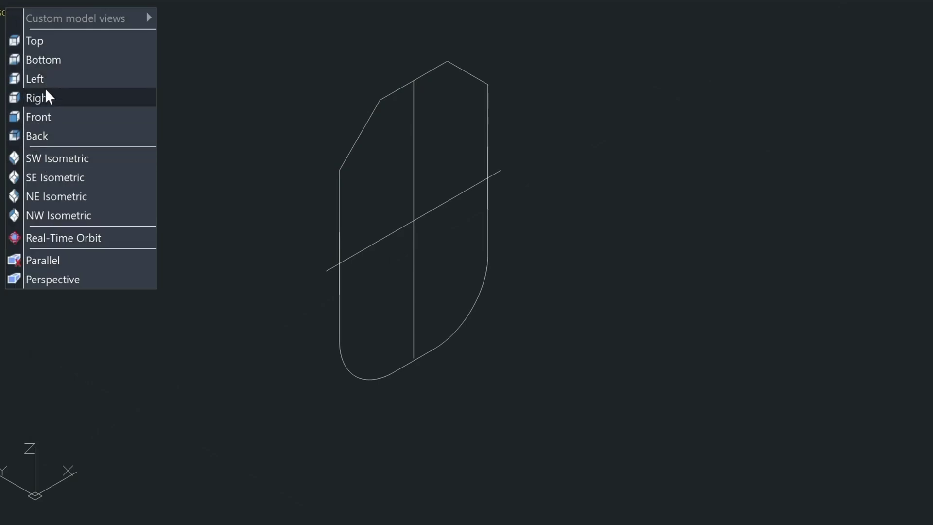
left_click(44, 115)
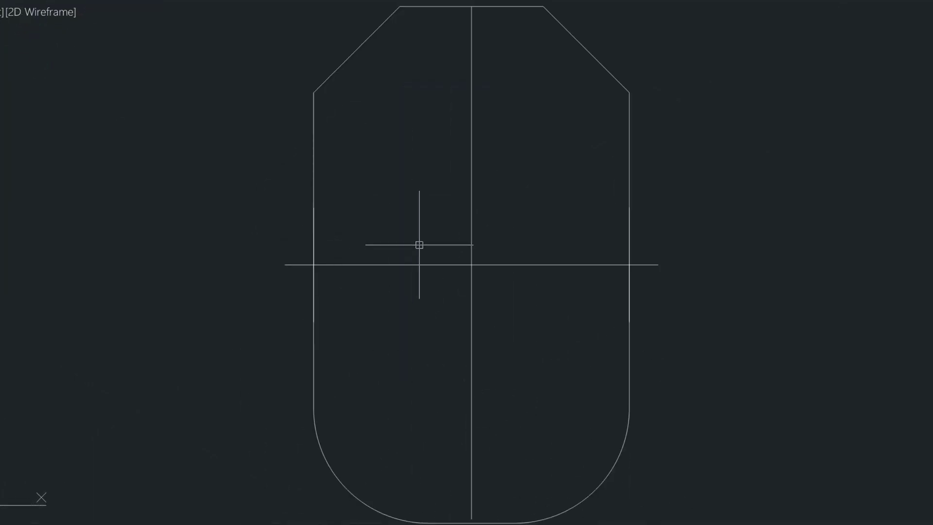
scroll(421, 244, "down", 1)
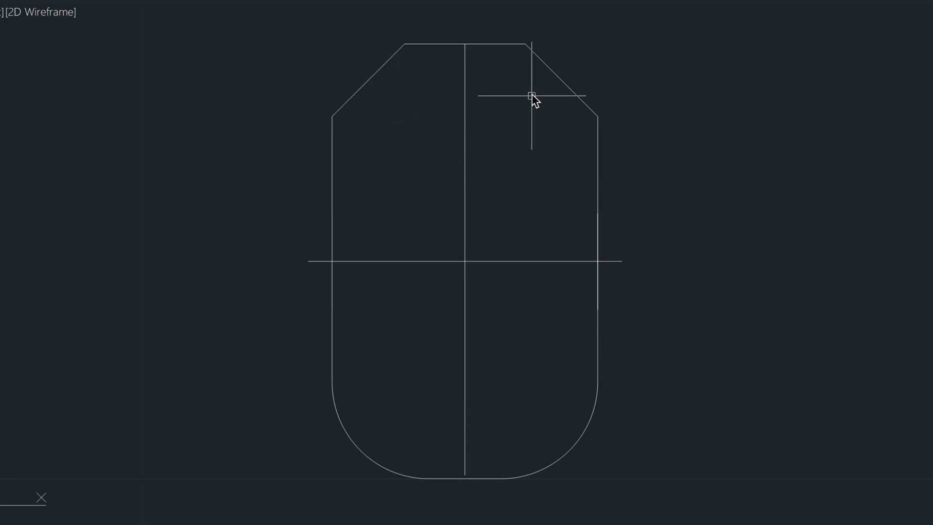
type("o")
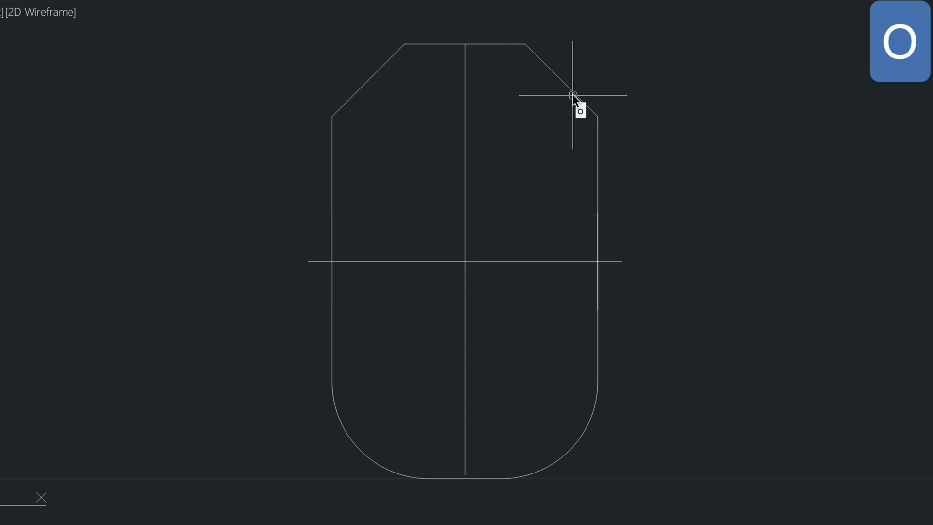
key("Return")
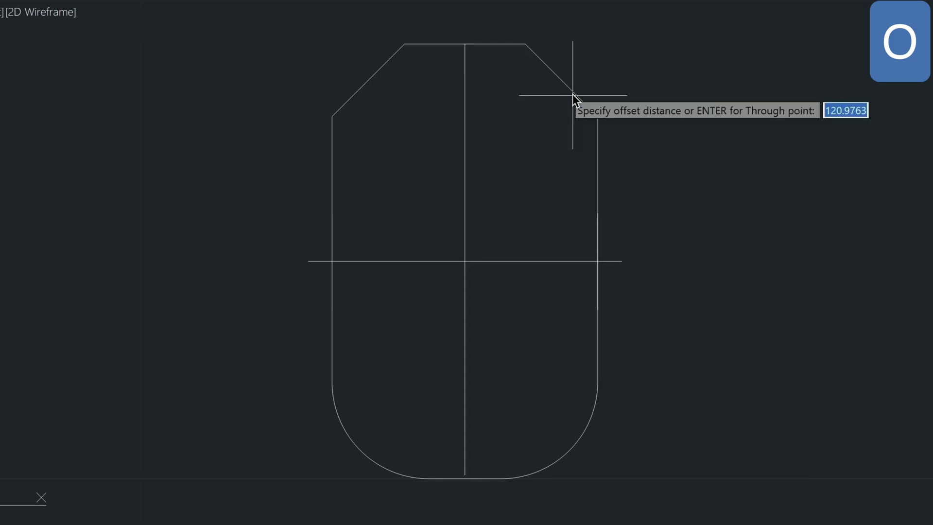
type(".0")
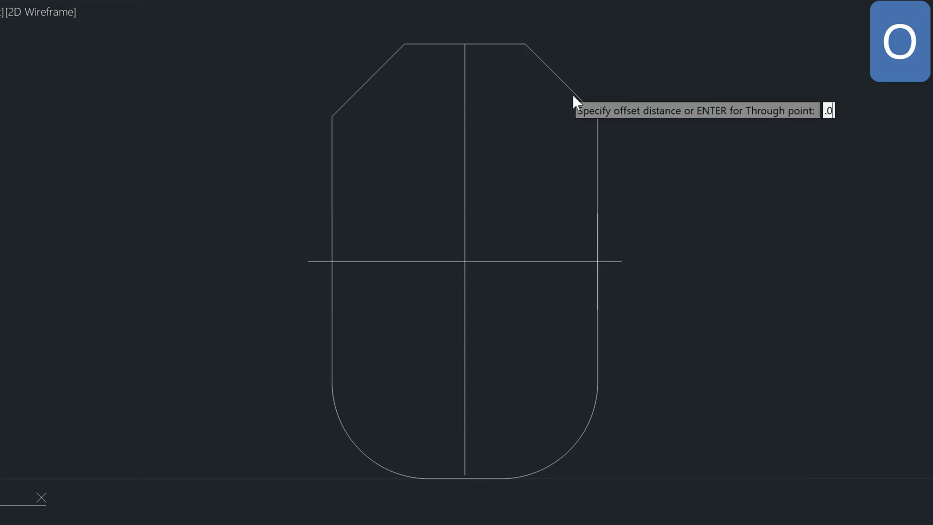
type("6")
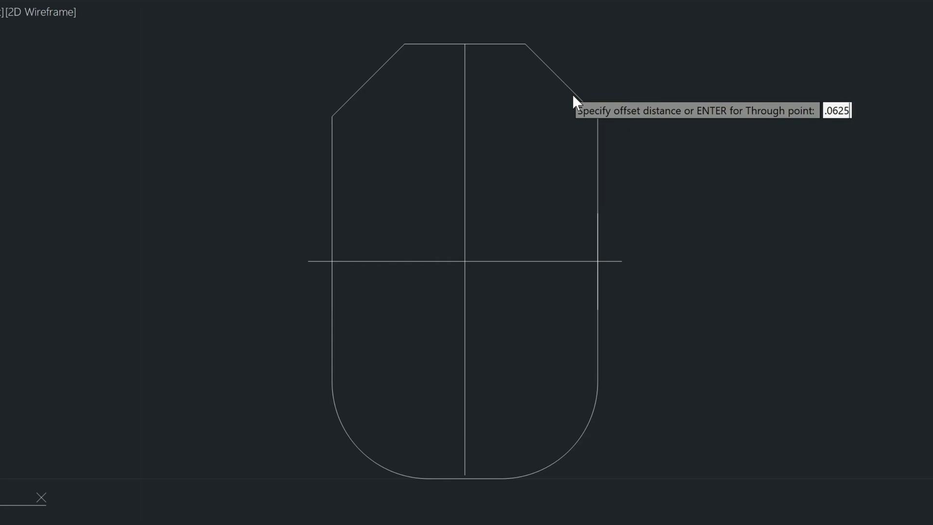
type("25")
key("Return")
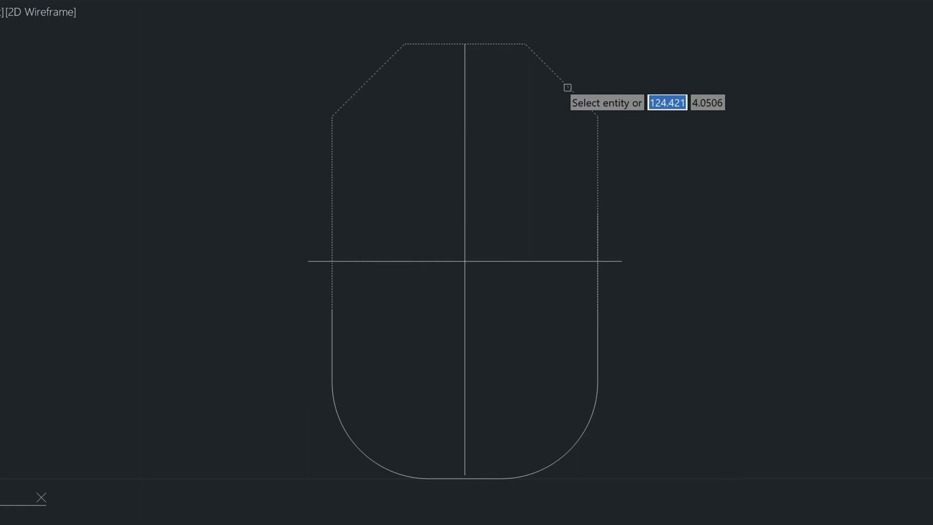
left_click(566, 86)
left_click(605, 60)
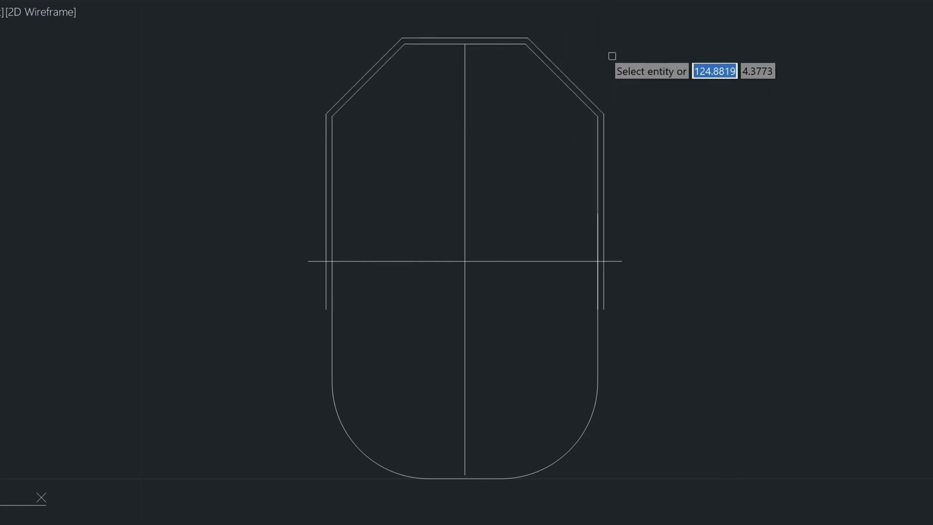
left_click(597, 378)
left_click(566, 358)
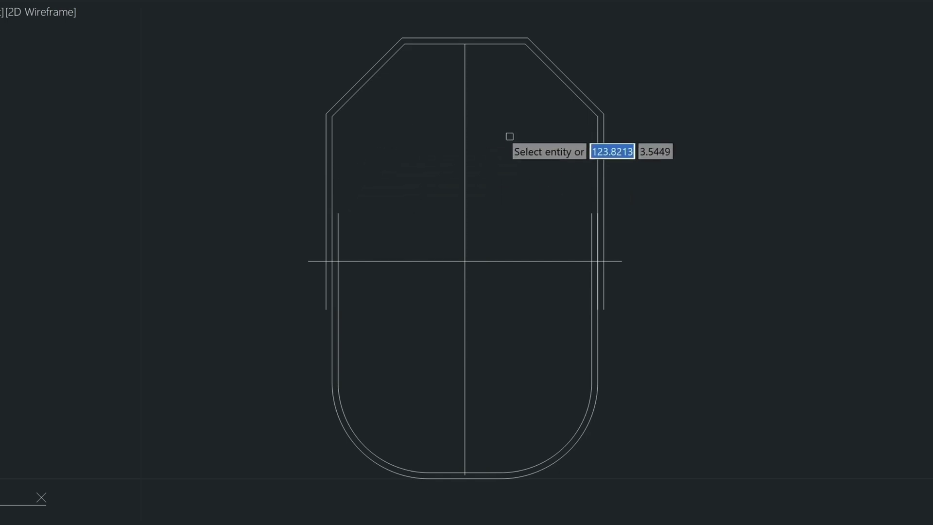
- Stretch the upper end of the vertical centre line straight up beyond the outer chamfered outline
left_click(465, 70)
left_click(465, 44)
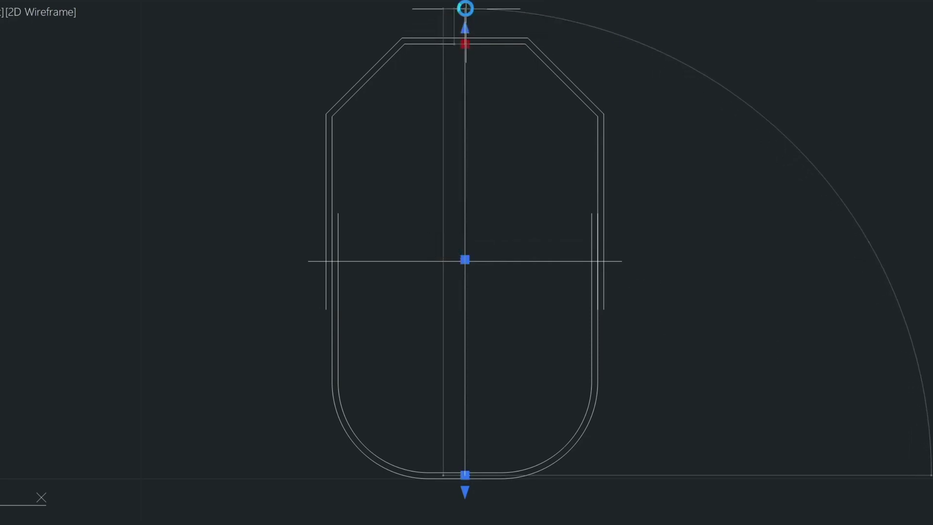
left_click(465, 6)
key("Escape")
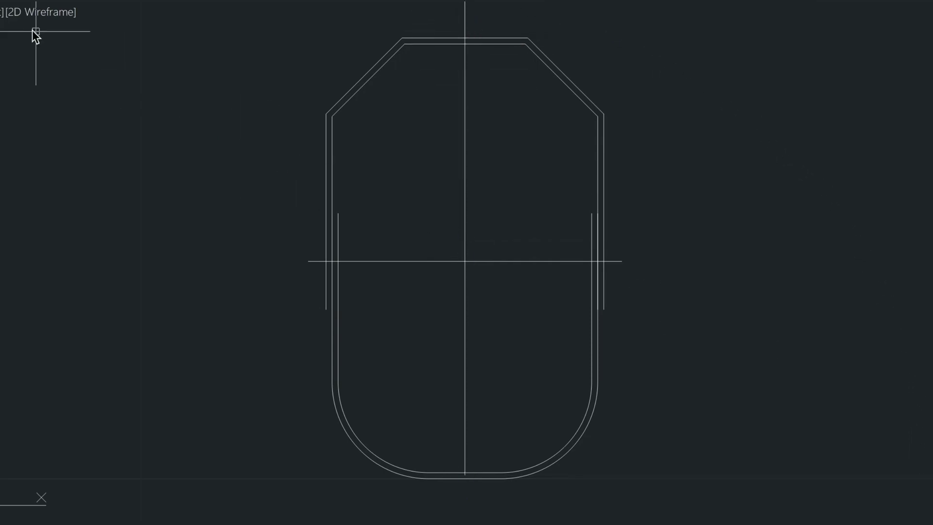
- Switch to the SW Isometric view and reset the UCS to World
left_click(1, 16)
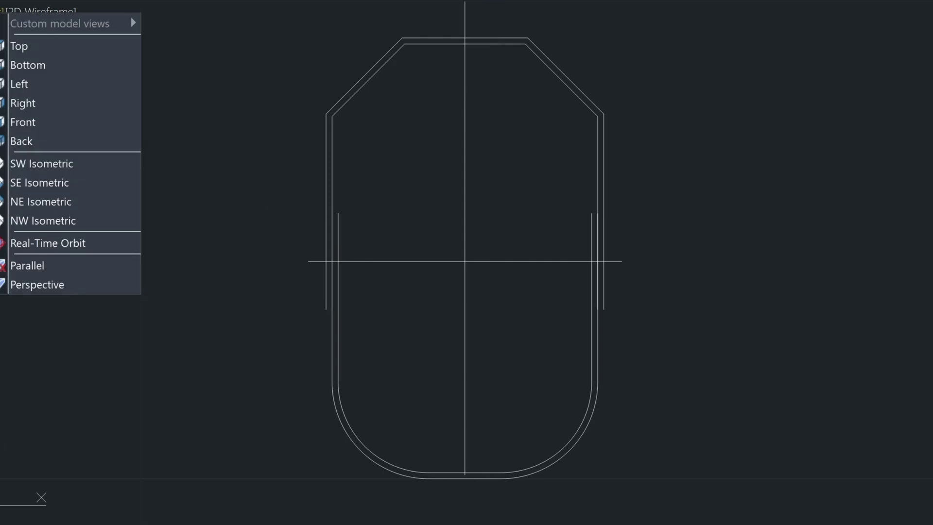
left_click(44, 165)
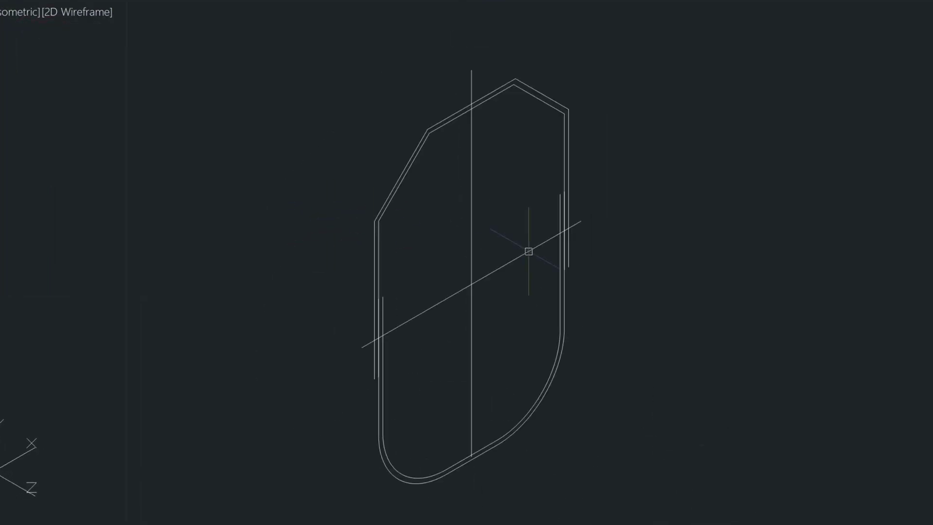
scroll(618, 229, "up", 2)
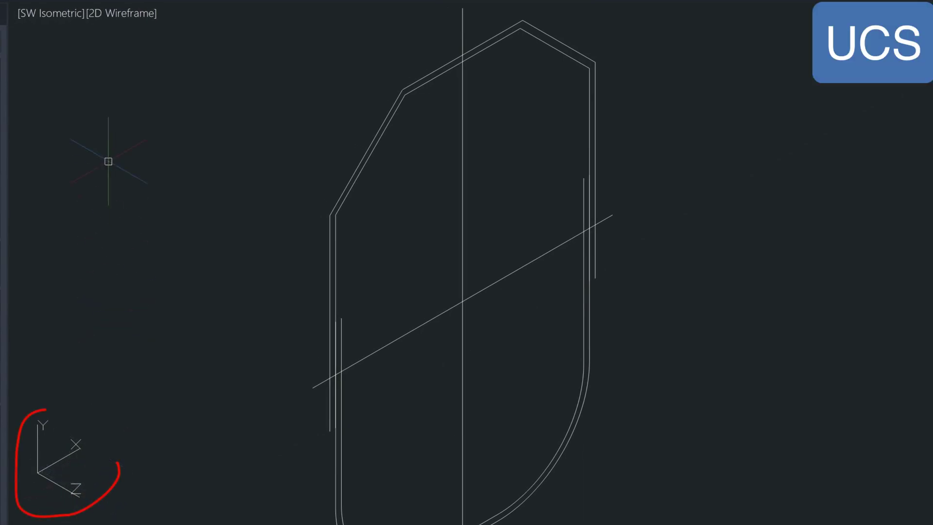
key("Return")
key("Down")
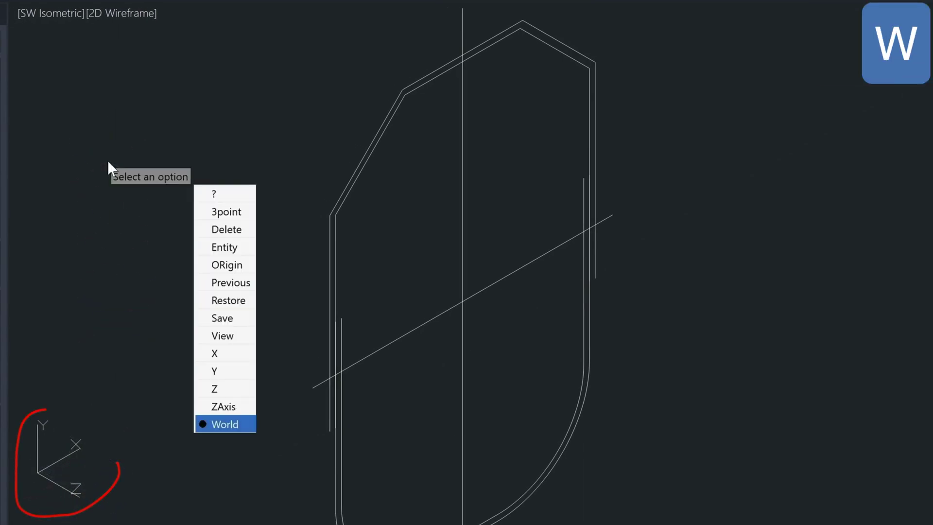
key("Return")
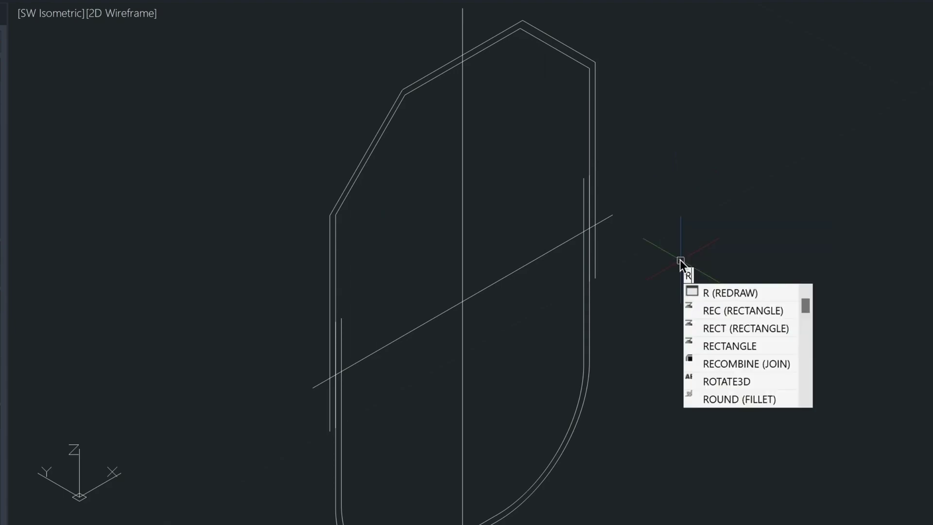
- Draw a flat 0.125 by 0.375 rectangle in open space beside the filleted side of the upright profile
key("Return")
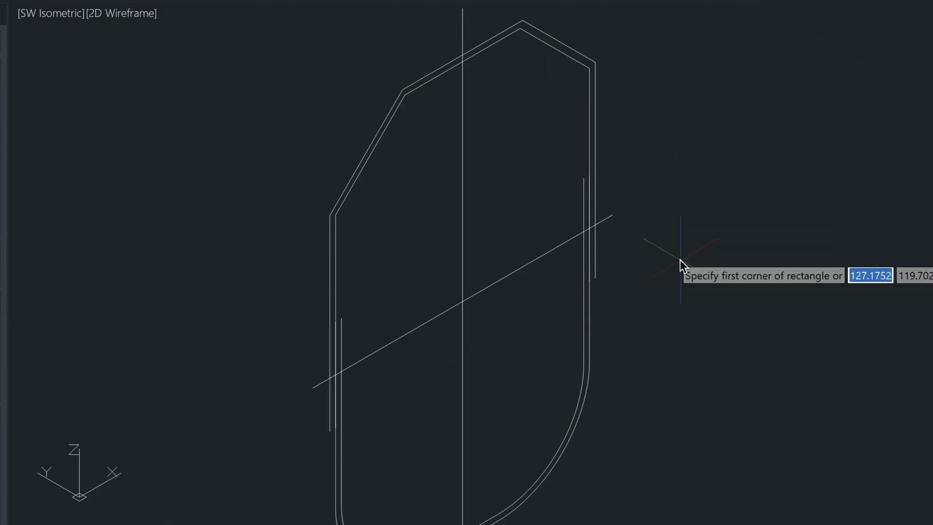
left_click(685, 309)
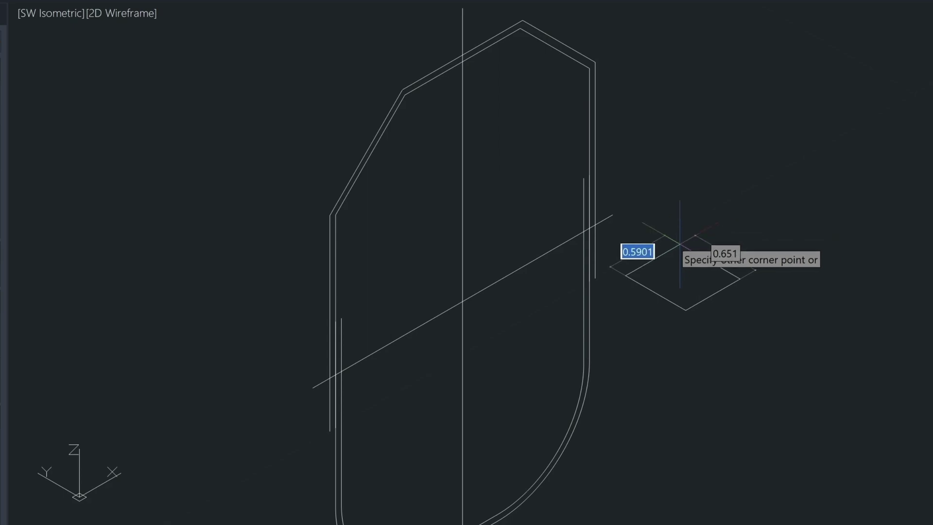
type(".125")
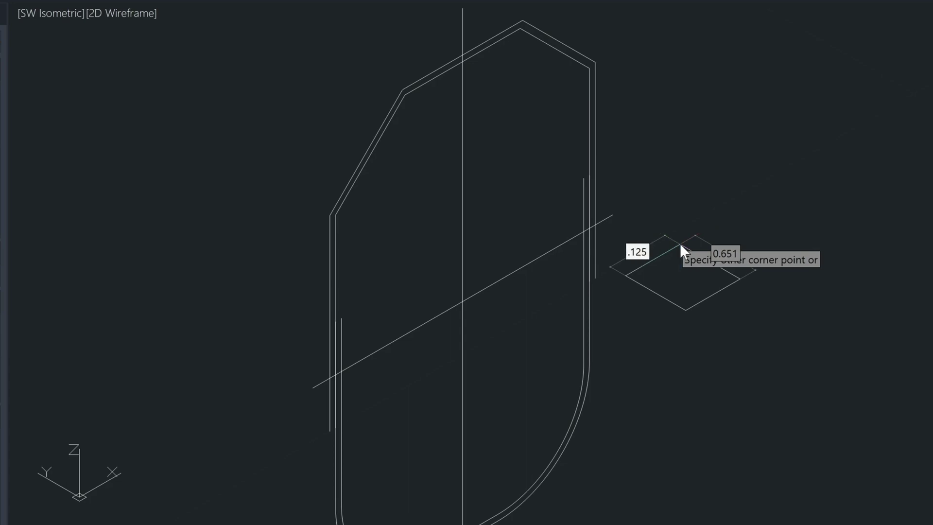
key("Tab")
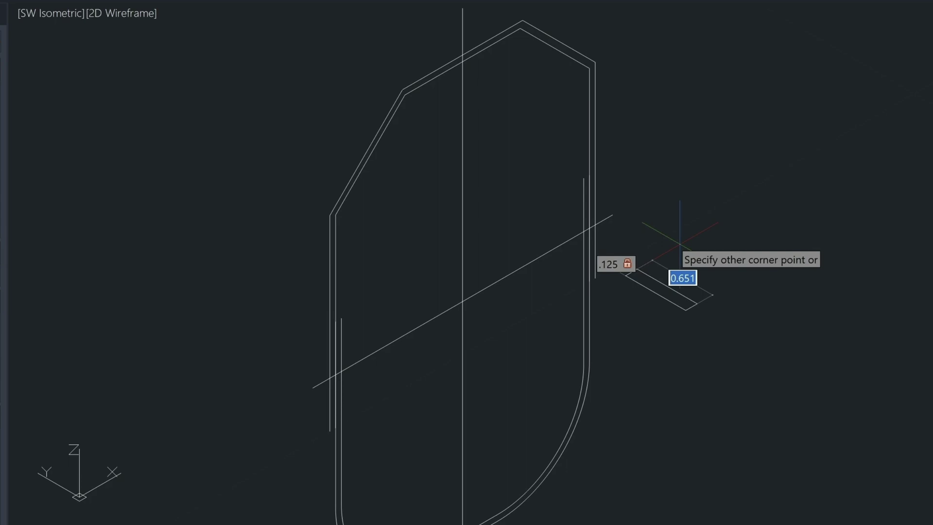
type(".375")
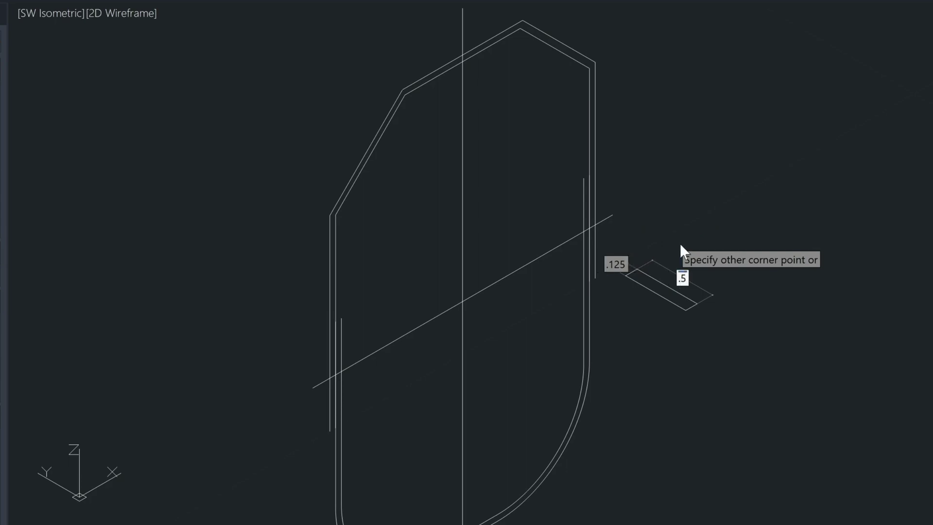
key("Return")
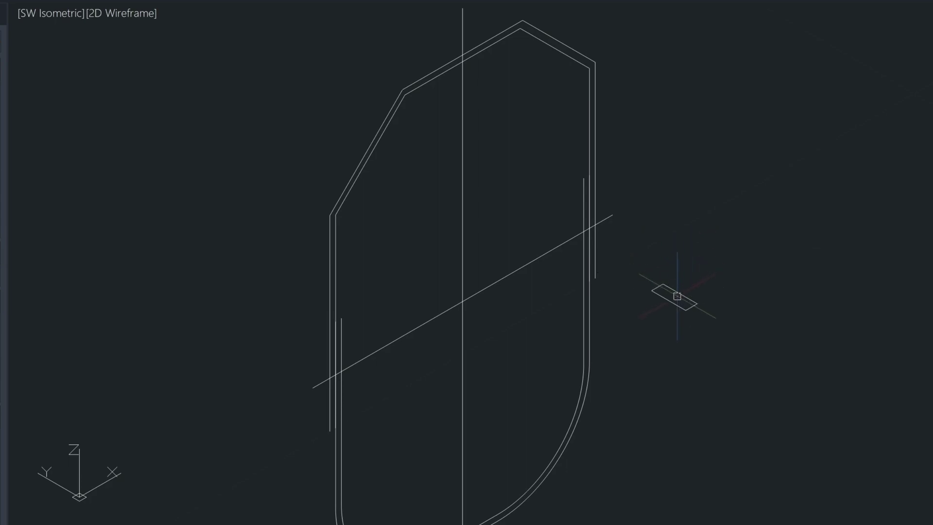
- Copy the small rectangle a short distance along the positive X direction
left_click(673, 298)
type("co")
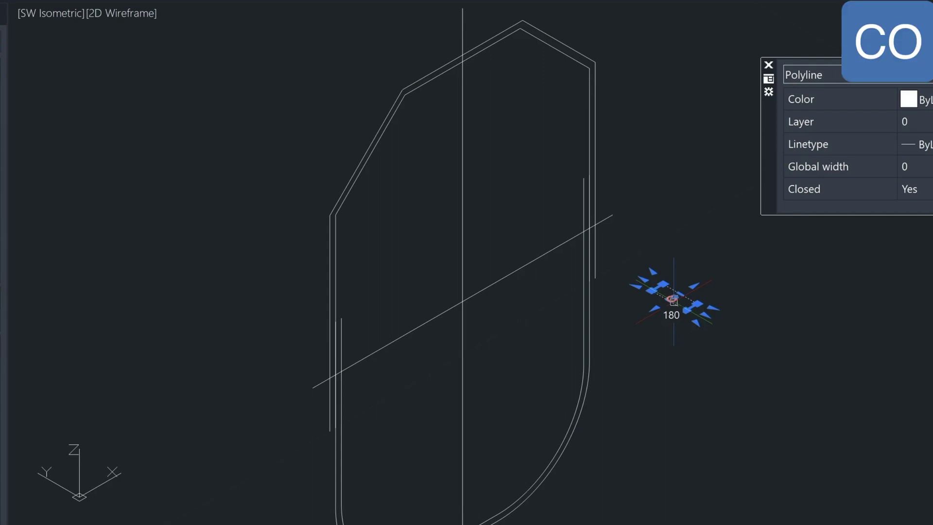
key("Return")
left_click(688, 372)
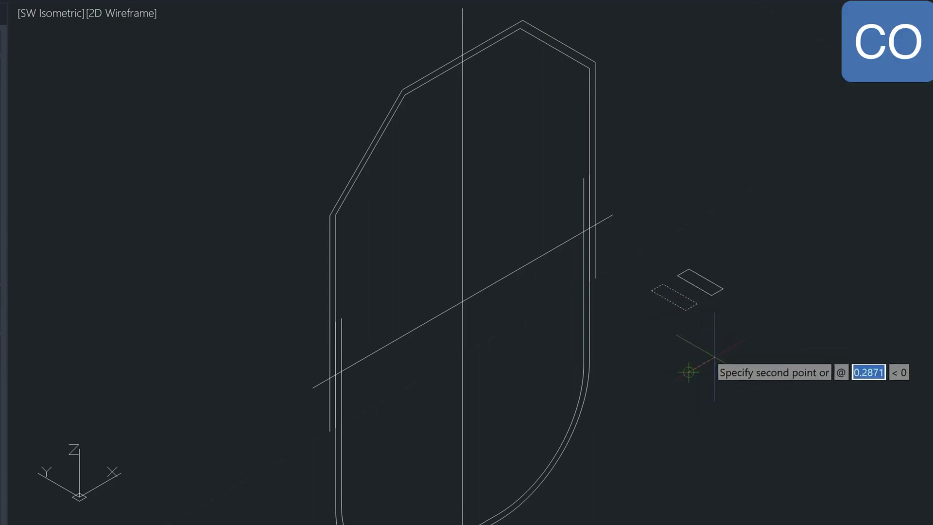
left_click(723, 351)
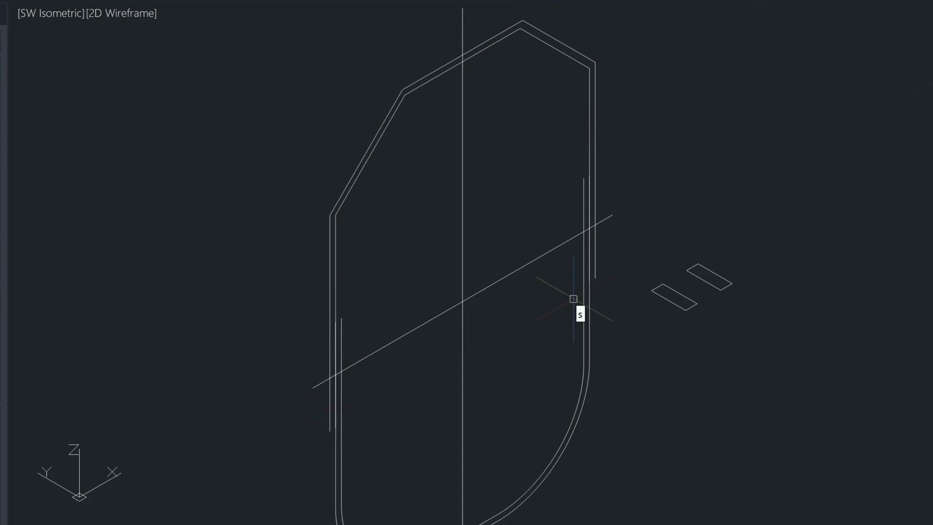
- Sweep the small rectangle nearer the profile along the outer chamfered path
type("w")
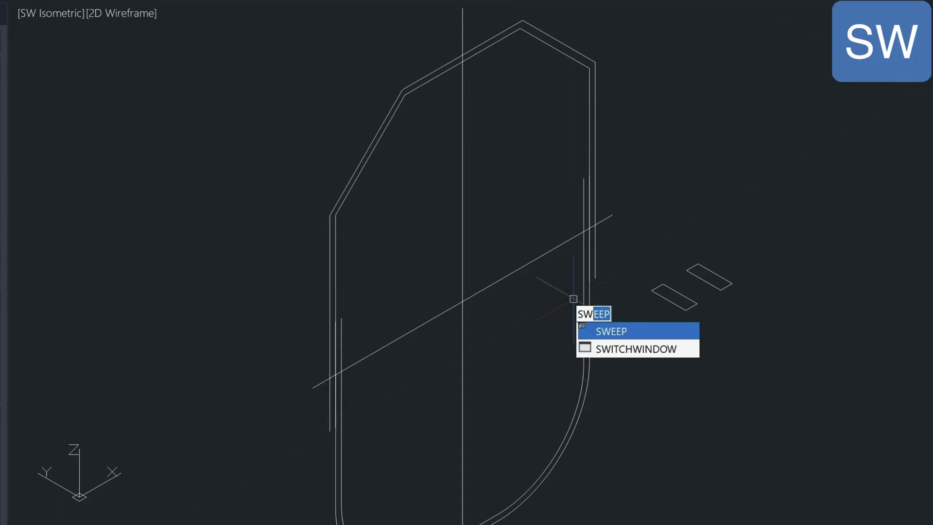
key("Return")
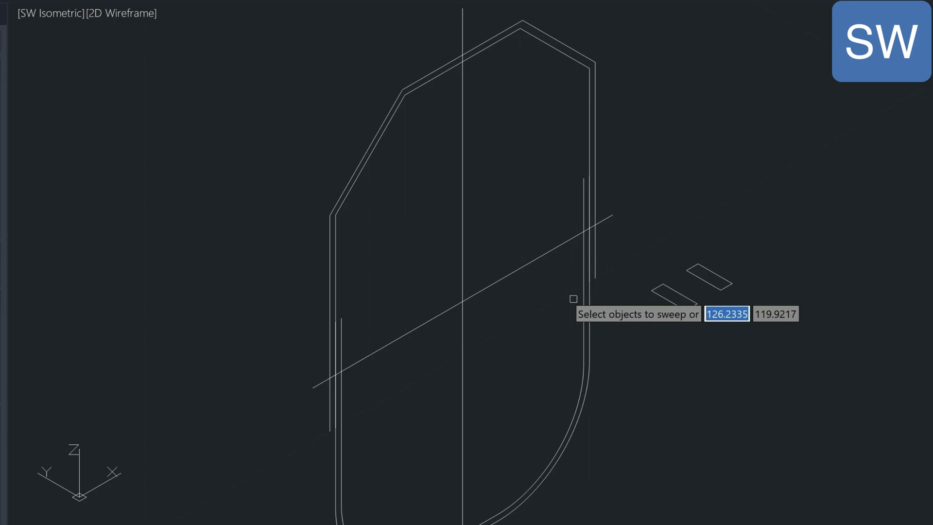
left_click(685, 296)
key("Return")
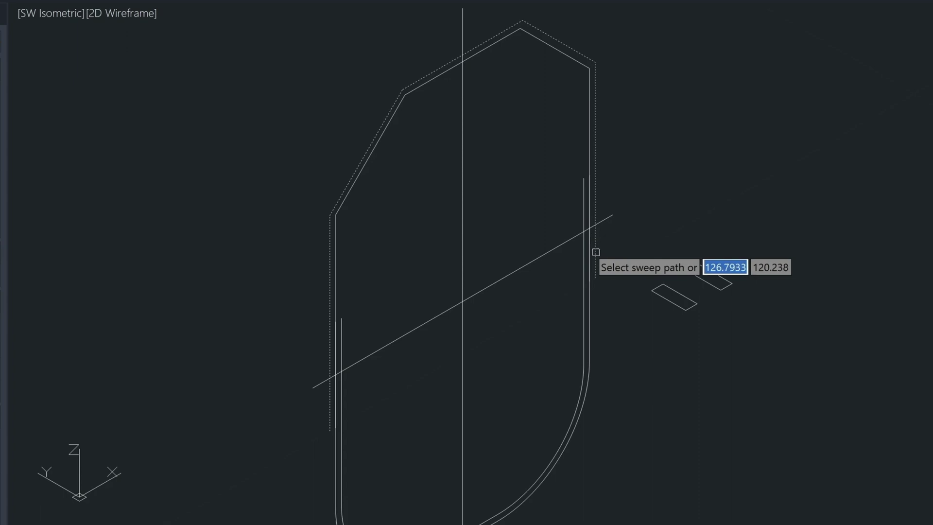
left_click(596, 252)
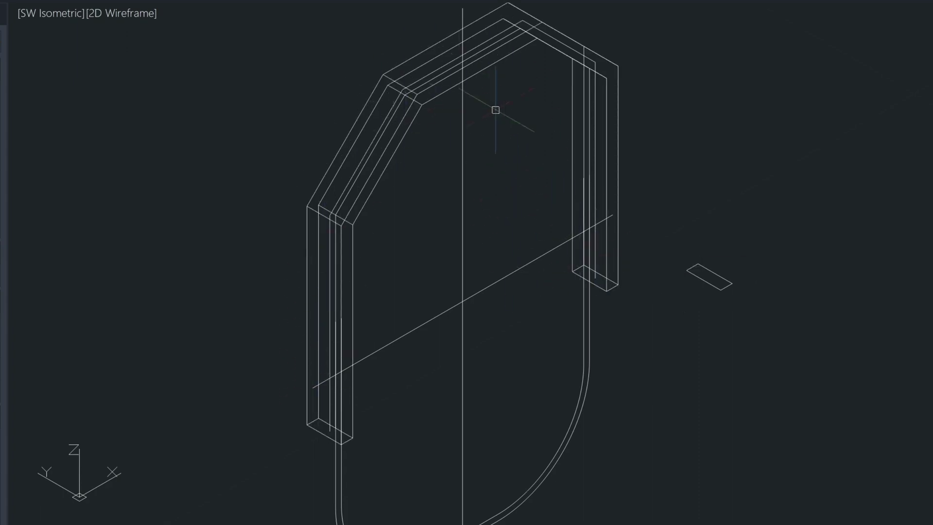
- Sweep the remaining small rectangle along the inner filleted path
key("Return")
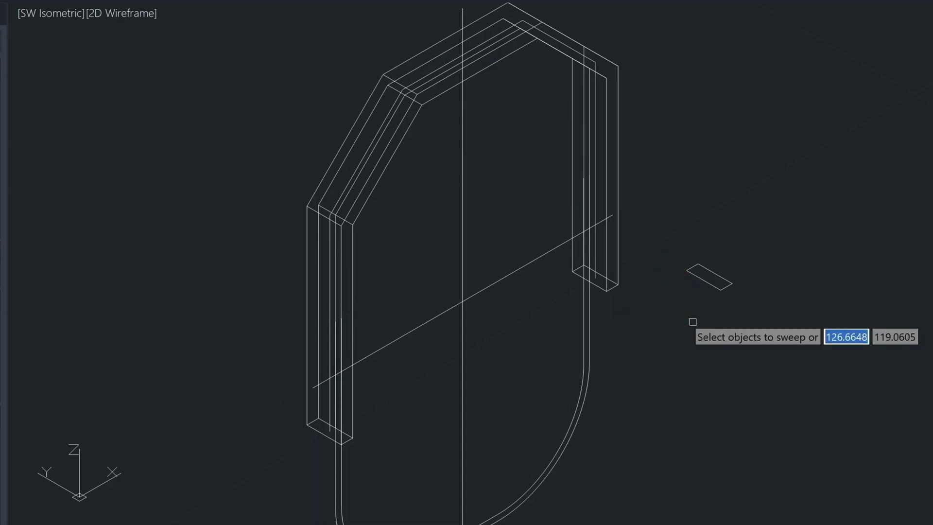
left_click(701, 279)
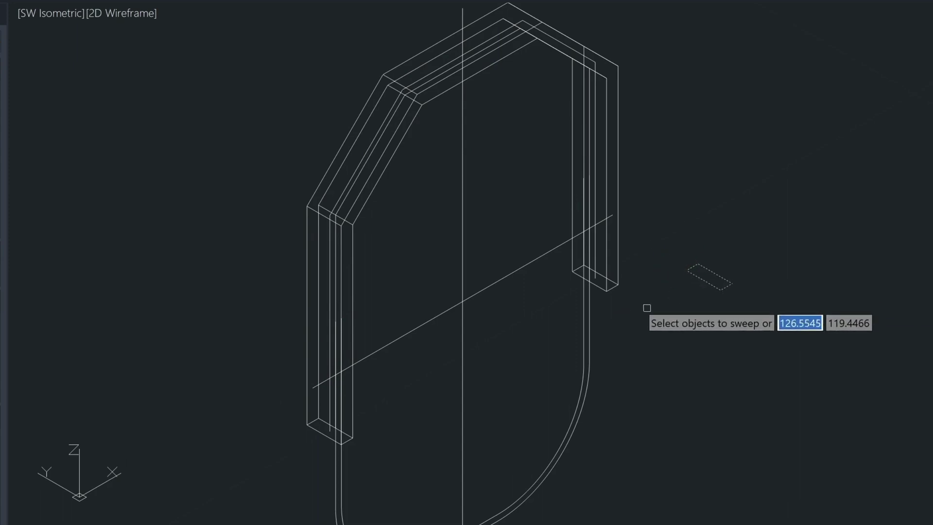
key("Return")
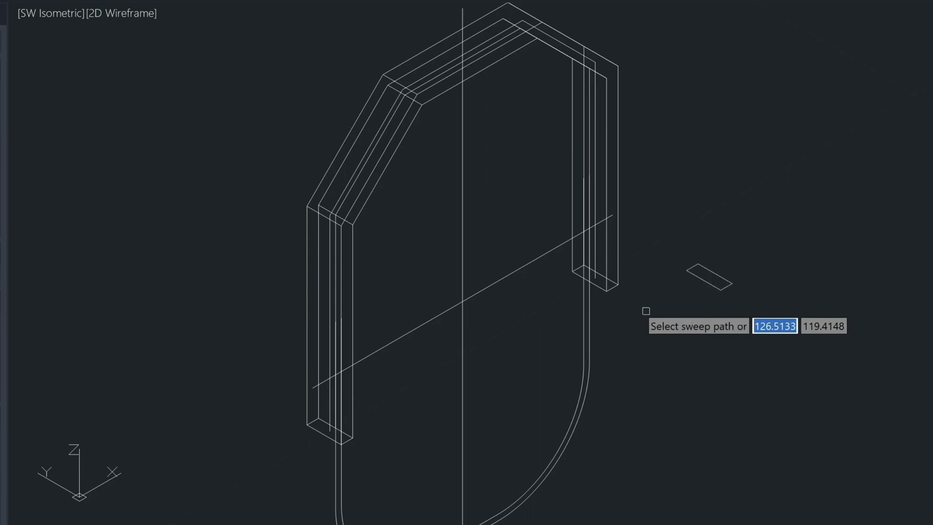
left_click(583, 318)
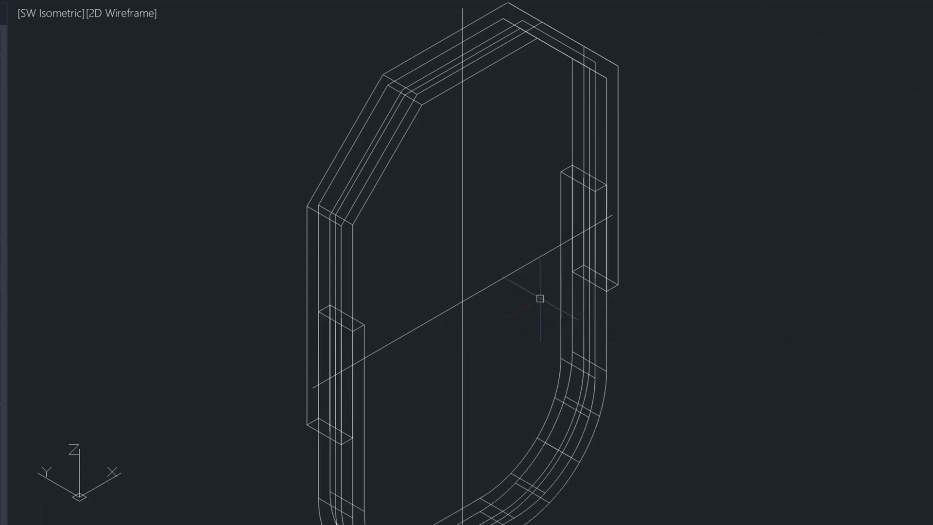
- Orbit the model slightly from the SW Isometric view and shade it in the Realistic style
left_click(55, 13)
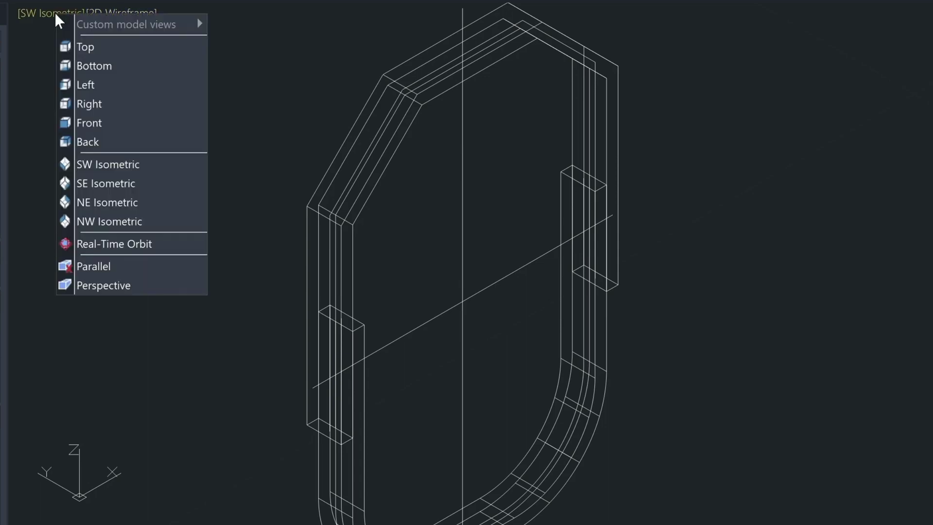
left_click(121, 244)
mouse_move(447, 254)
left_mouse_down()
mouse_move(437, 260)
mouse_move(351, 231)
mouse_move(293, 229)
mouse_move(409, 272)
mouse_move(449, 251)
left_mouse_up()
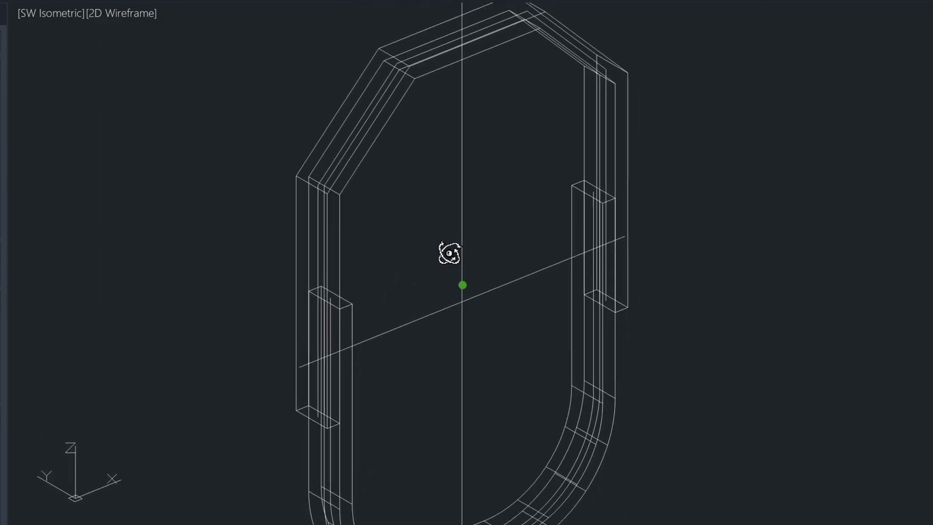
key("Escape")
scroll(425, 260, "down", 2)
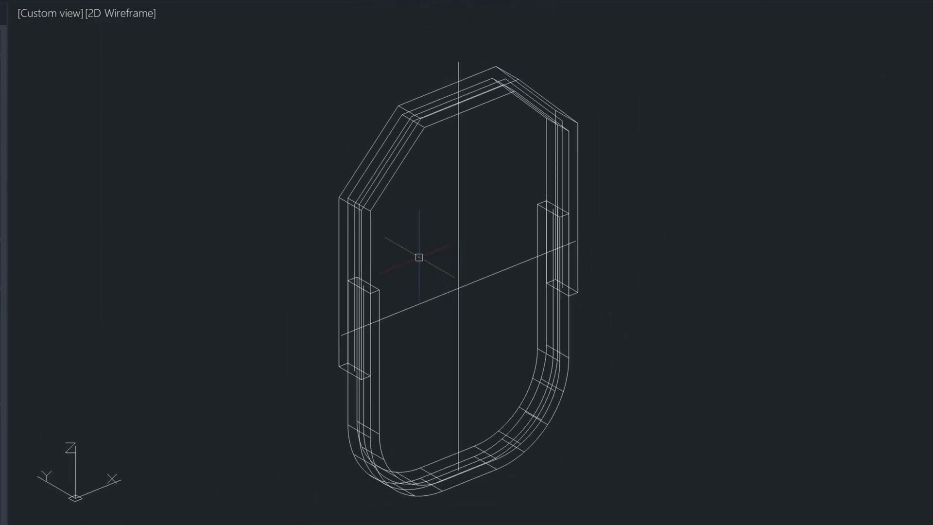
type("shade")
key("Return")
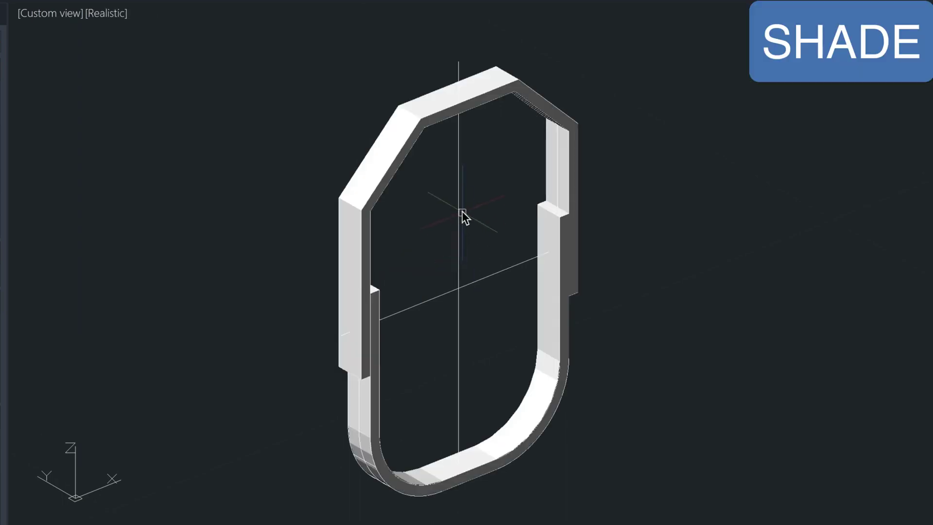
scroll(462, 199, "up", 1)
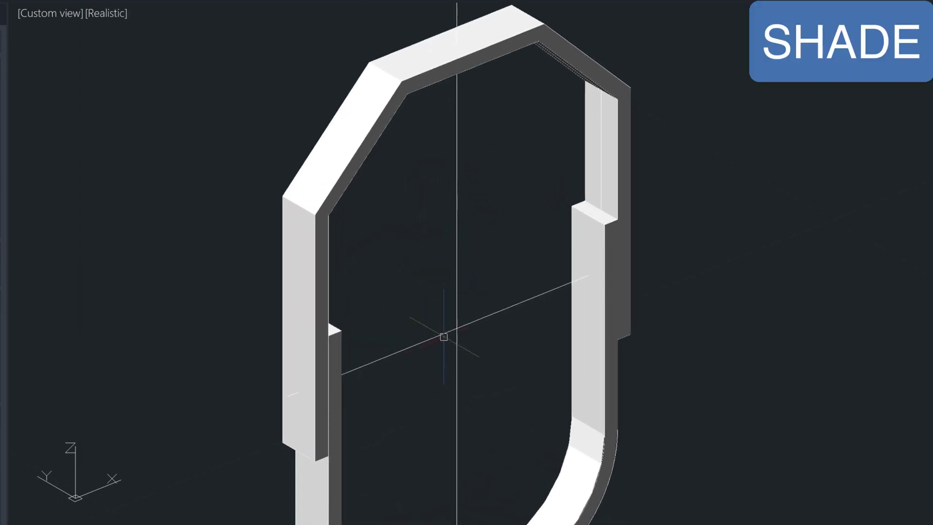
left_click(495, 313)
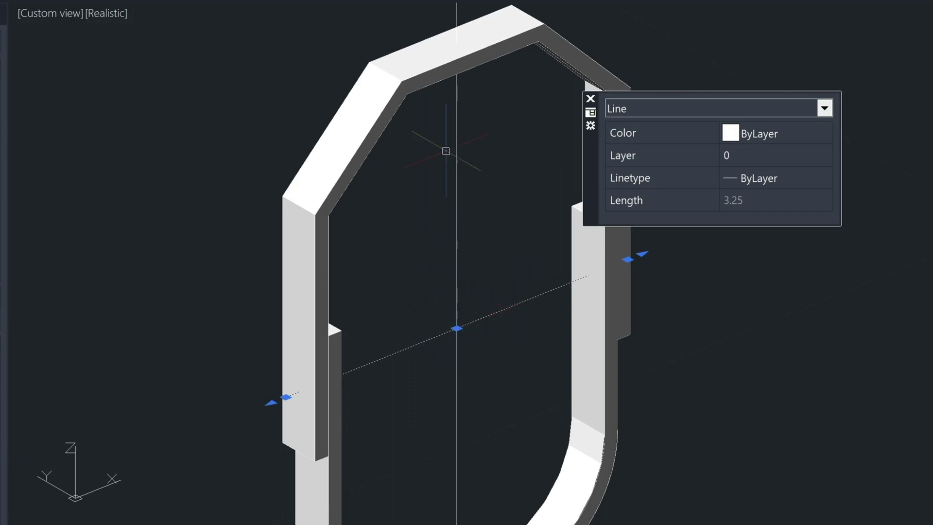
key("Escape")
- Draw a circle of radius 0.125 centred on the upper end of the vertical centre line
scroll(474, 184, "up", 2)
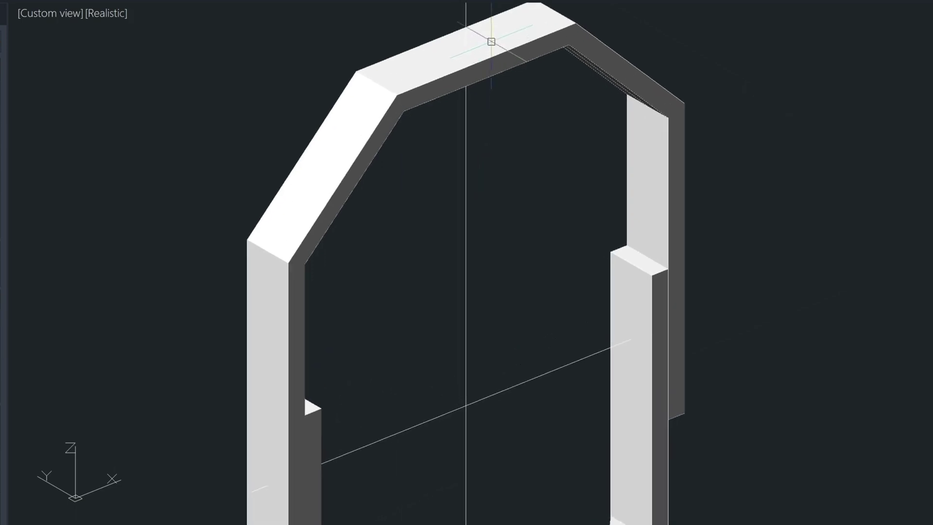
middle_click_drag(491, 39, 457, 169)
scroll(432, 165, "up", 2)
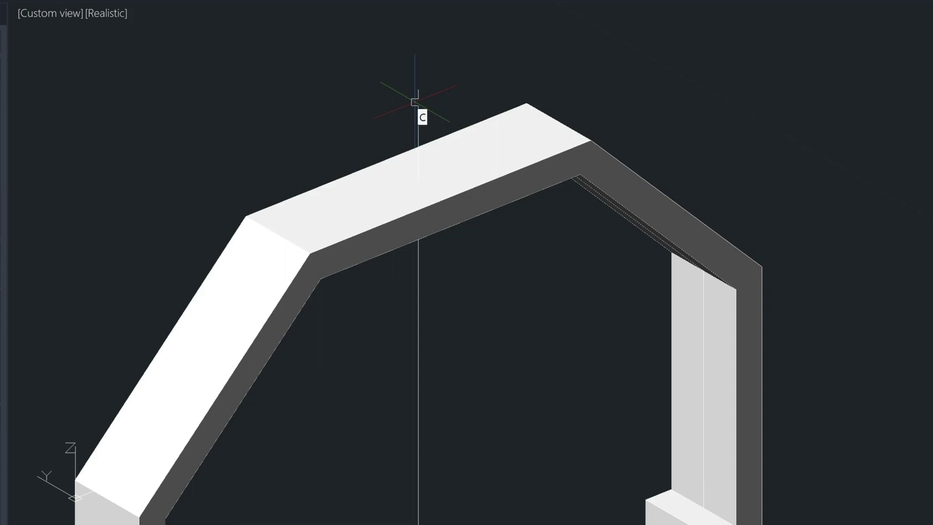
key("Return")
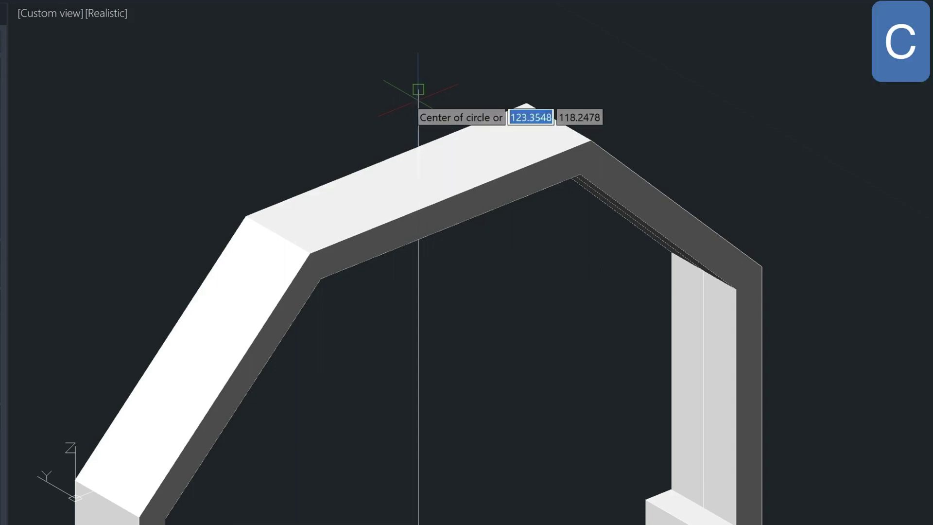
left_click(417, 90)
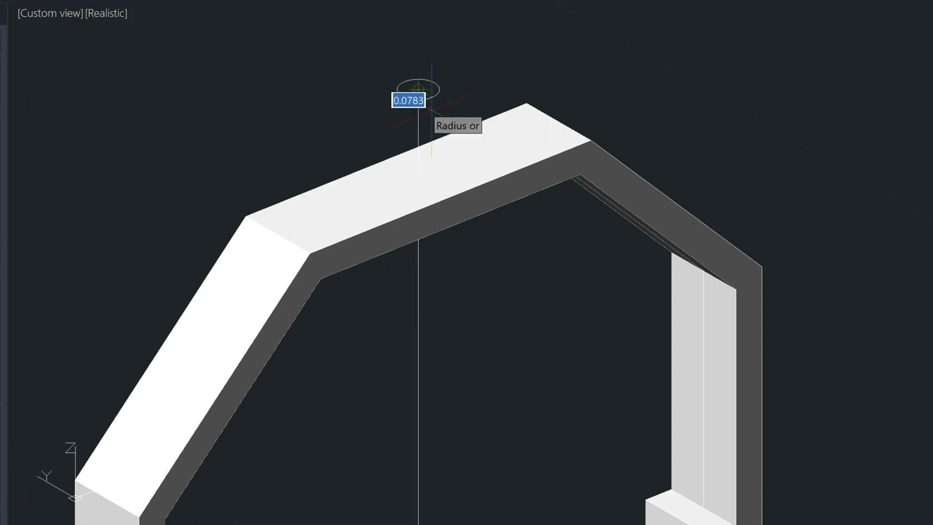
type(".125")
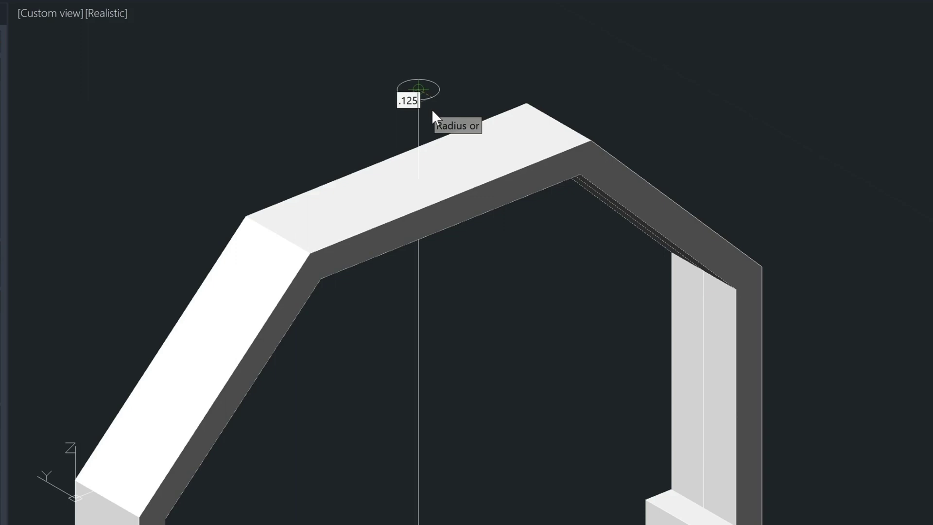
key("Return")
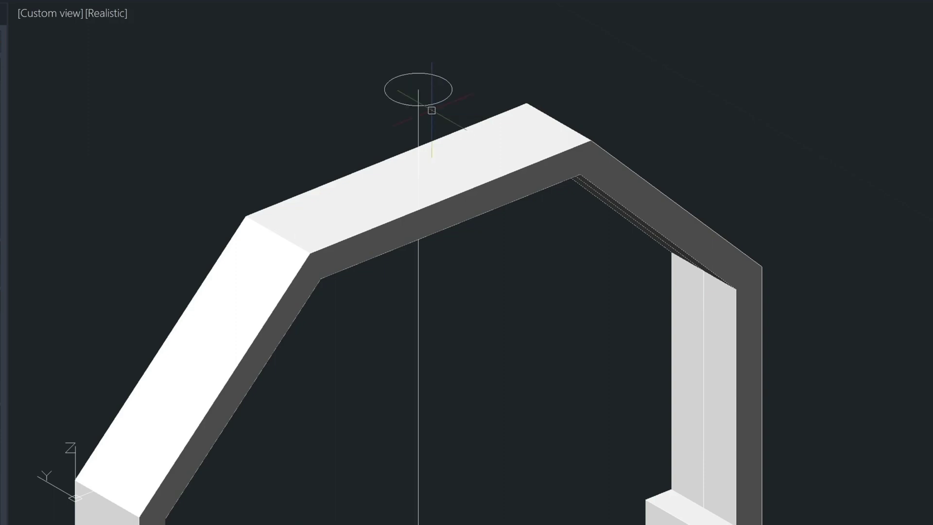
- Extrude the circle above the chamfered band by -0.75 so it passes down through the band
left_click(431, 109)
key("Return")
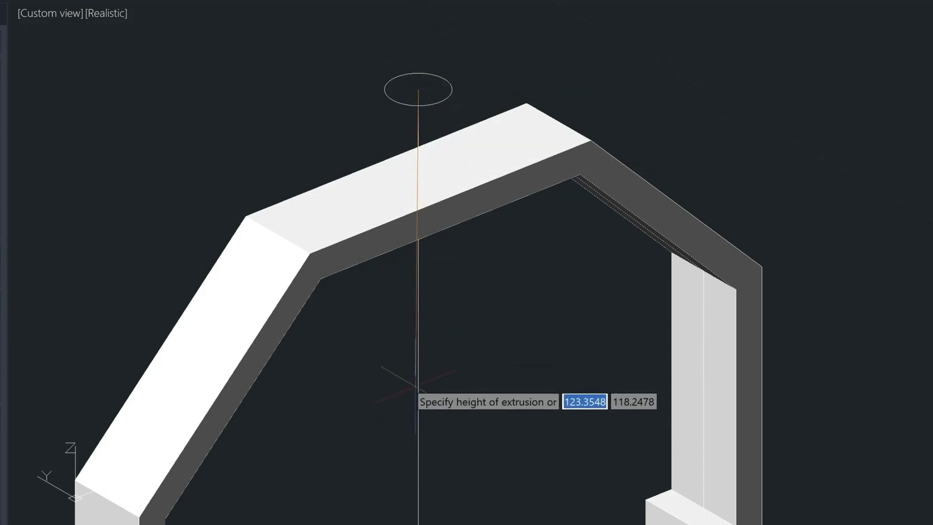
type("-")
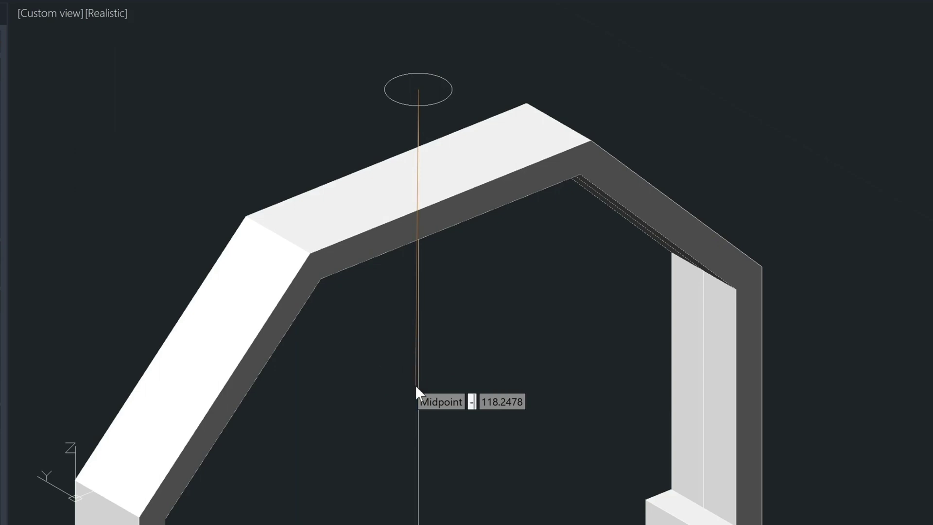
type(".75")
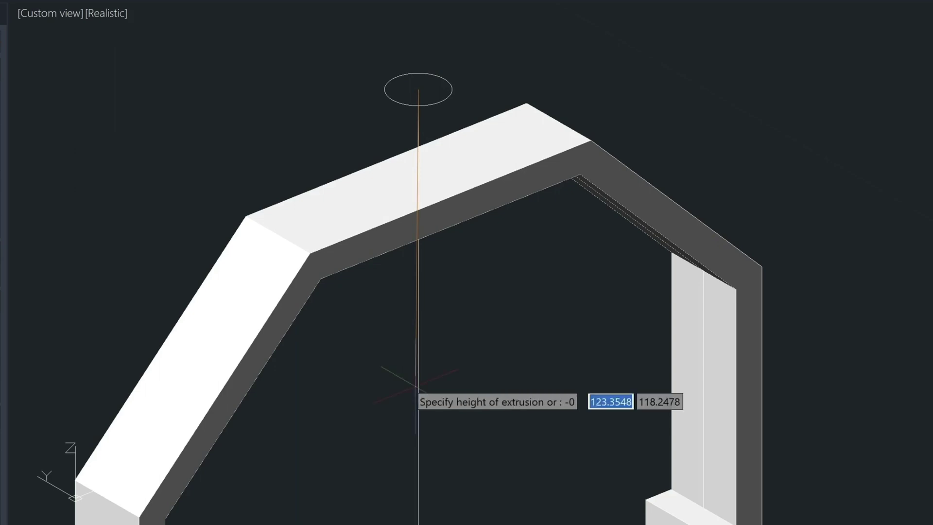
key("Return")
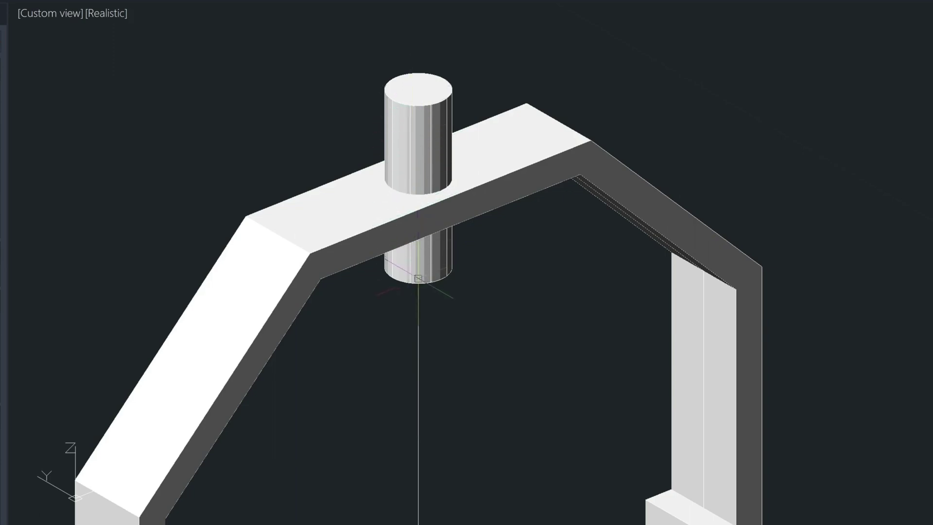
- Align the UCS by 3 points to the chamfered band's vertical outer face, with X along its upper edge and Y down the face
middle_click_drag(418, 278, 496, 46)
scroll(325, 353, "down", 5)
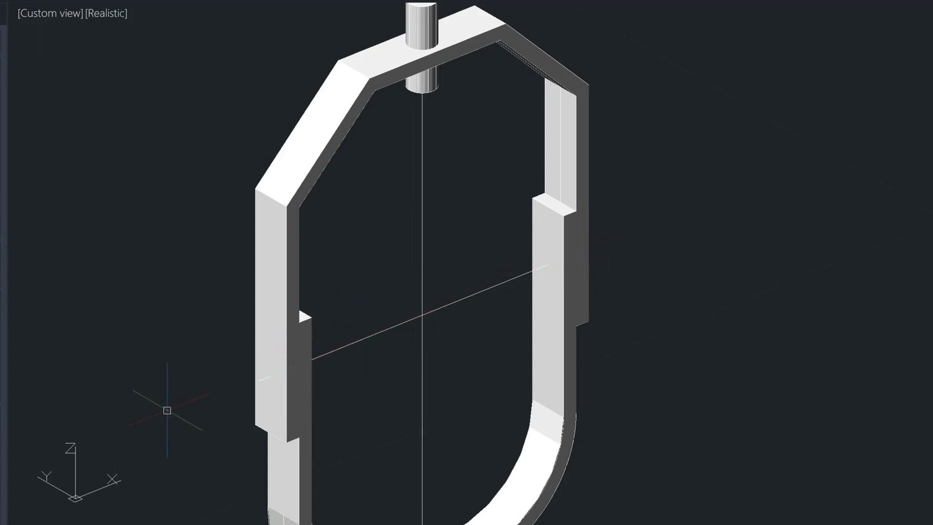
type("s")
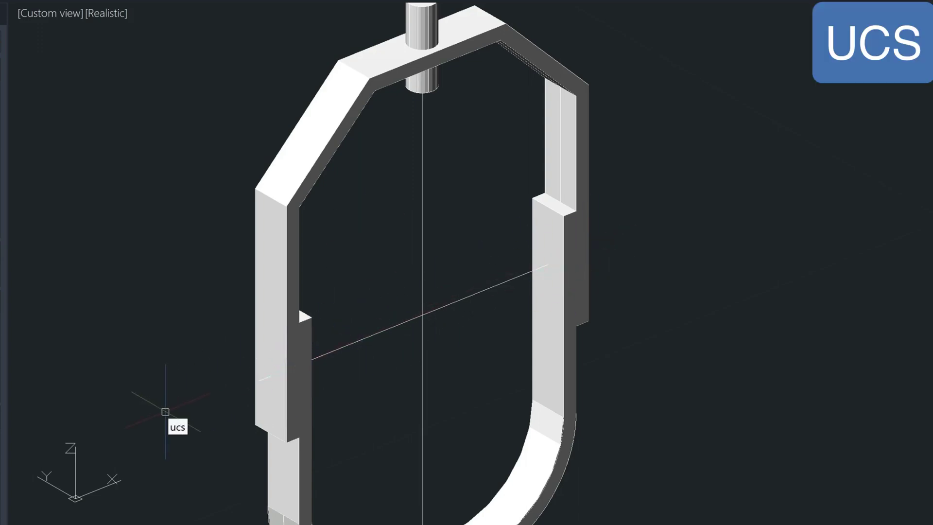
key("Return")
key("Down")
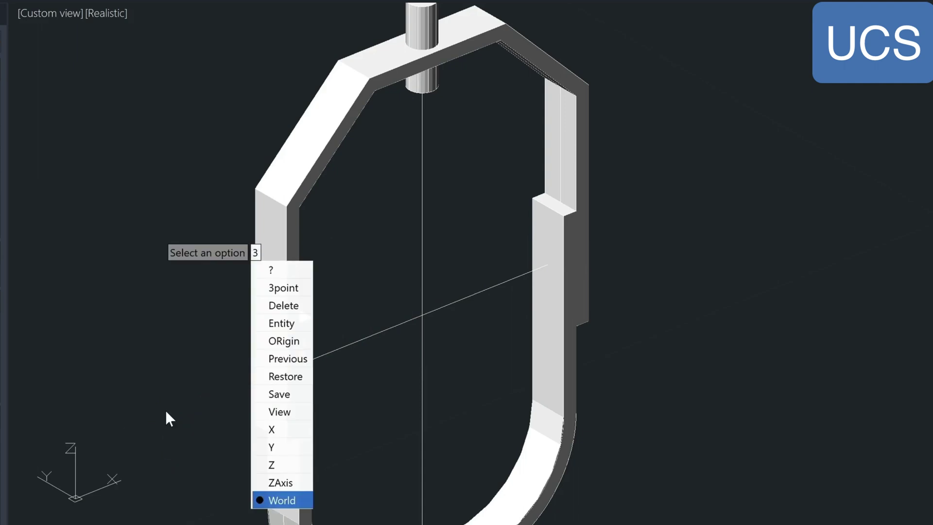
key("Return")
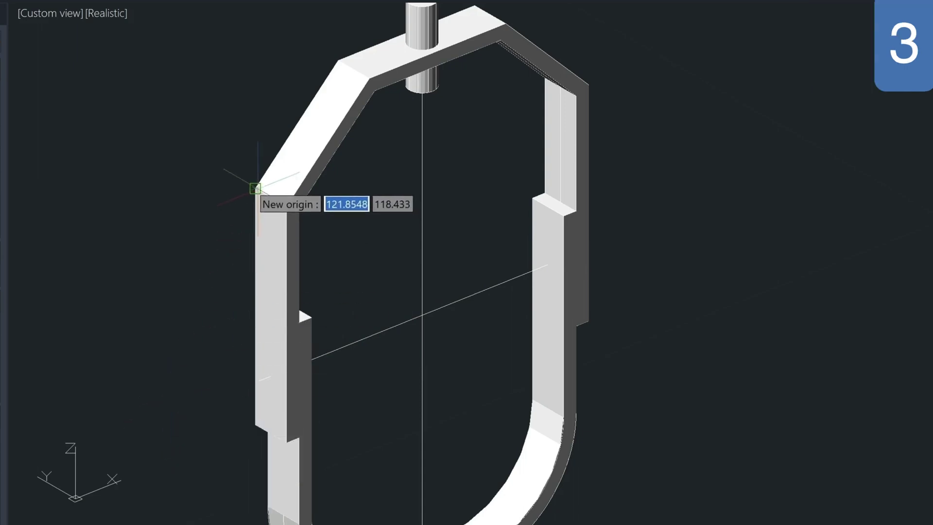
left_click(255, 188)
left_click(285, 205)
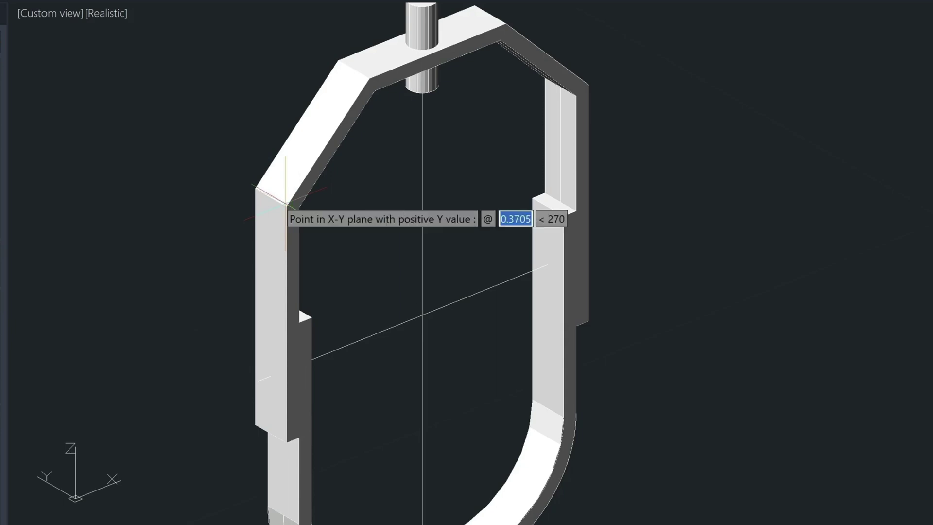
left_click(282, 440)
- Draw a circle of radius 0.125 centred on the horizontal centre line's endpoint at the chamfered band's outer face
type("c")
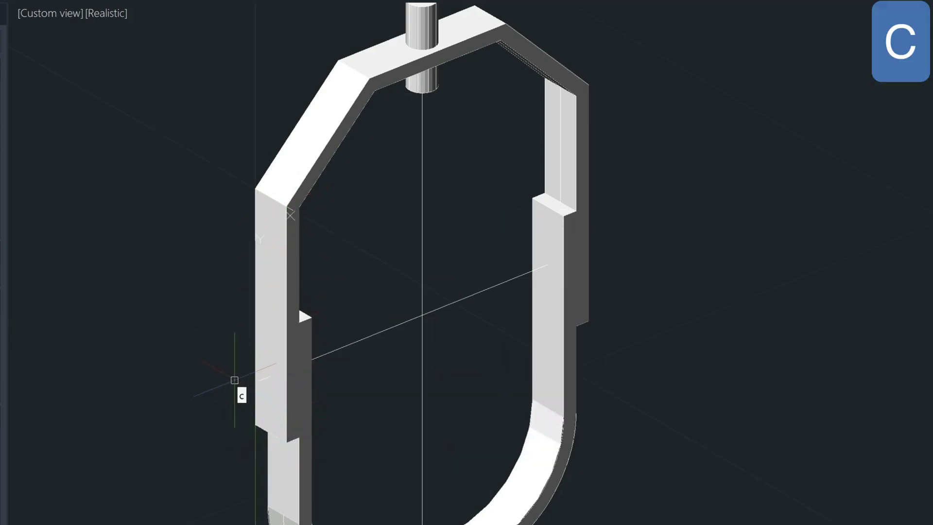
key("Return")
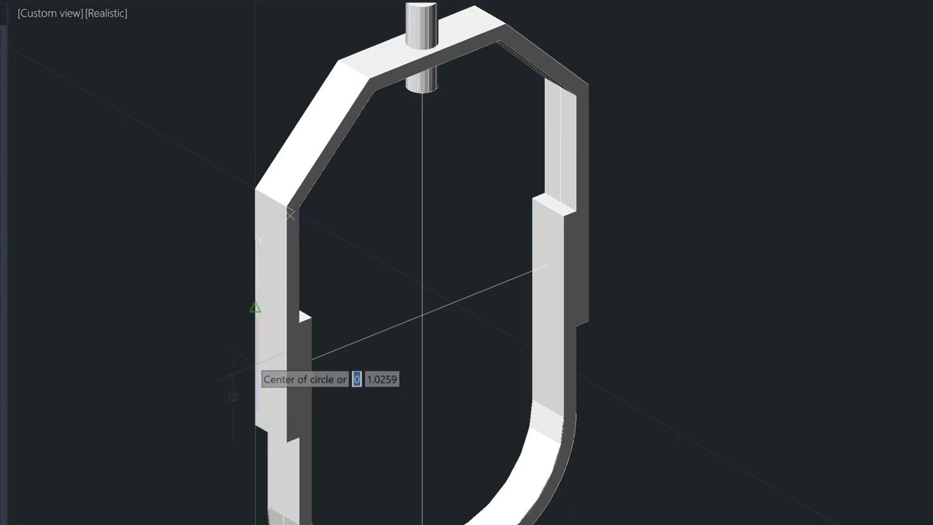
type("end")
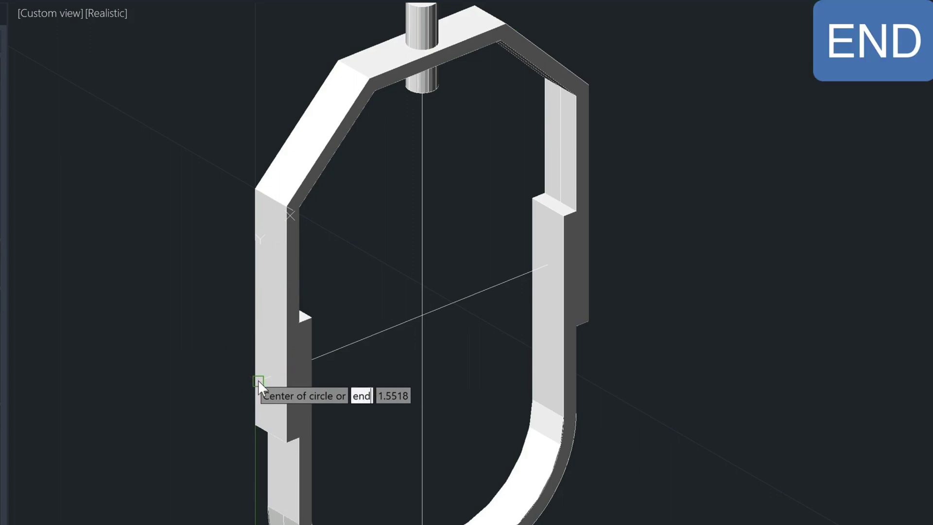
key("Return")
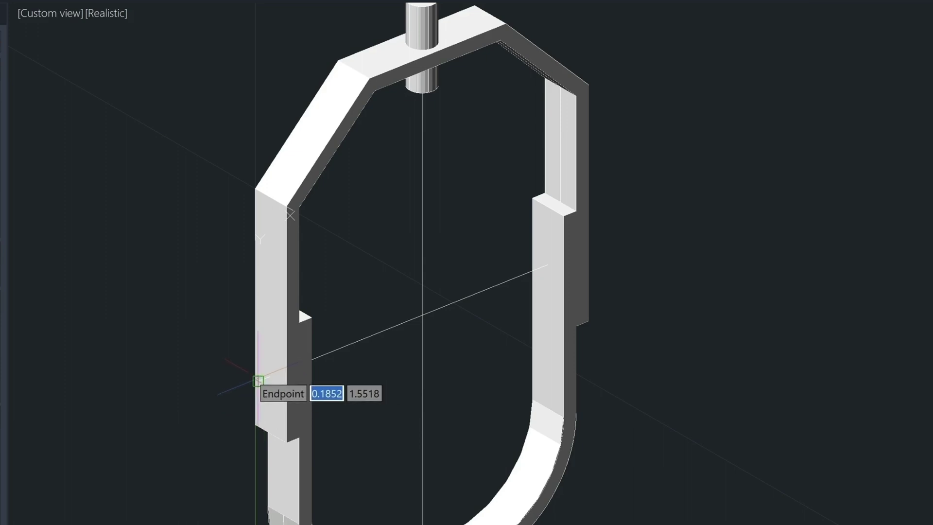
left_click(259, 380)
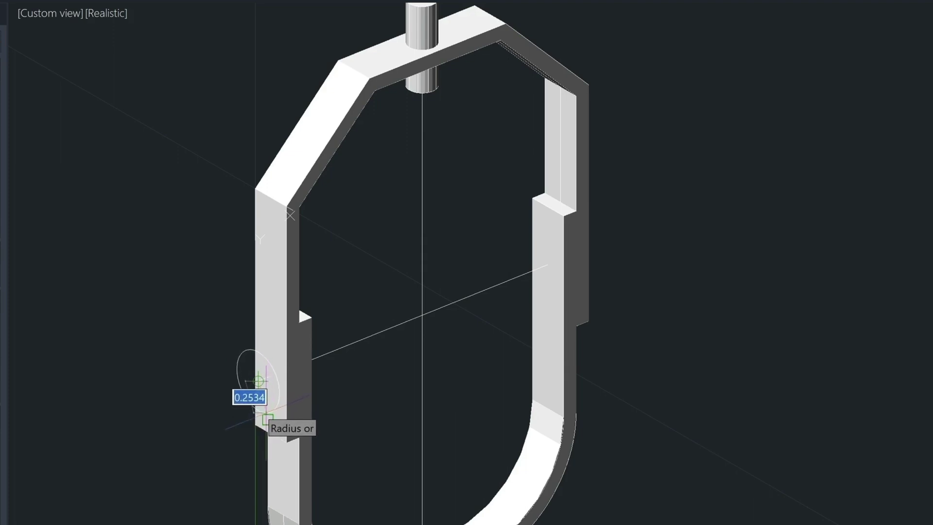
type(".125")
key("Return")
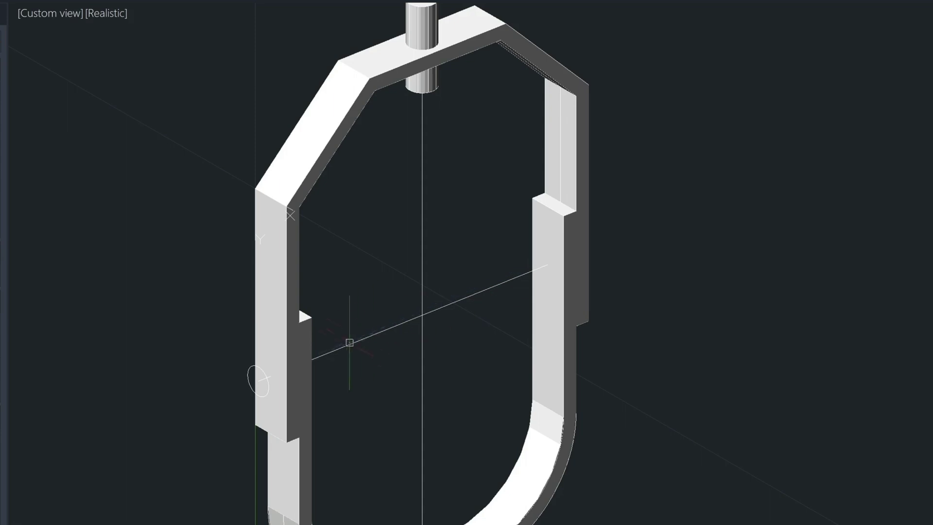
- Sweep the circle at the chamfered band's outer face along the horizontal centre line to form a rod through both bands
type("sw")
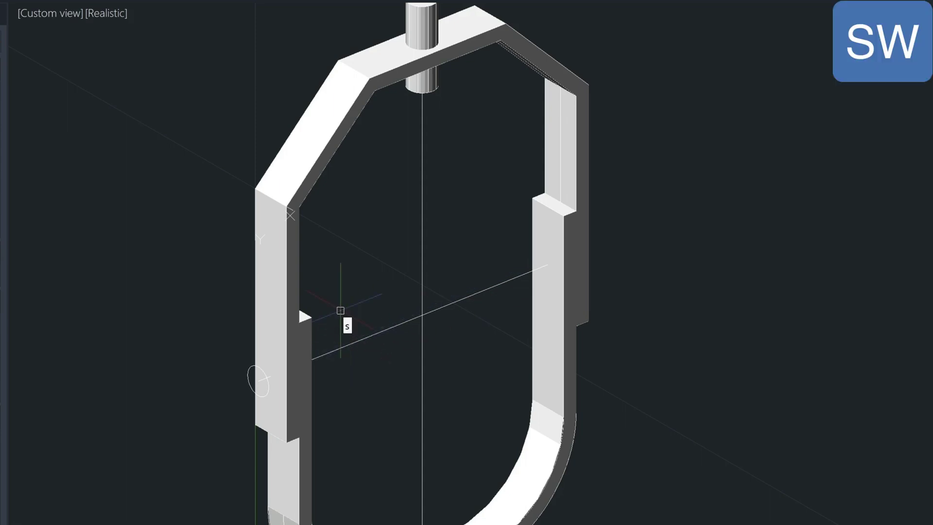
key("Return")
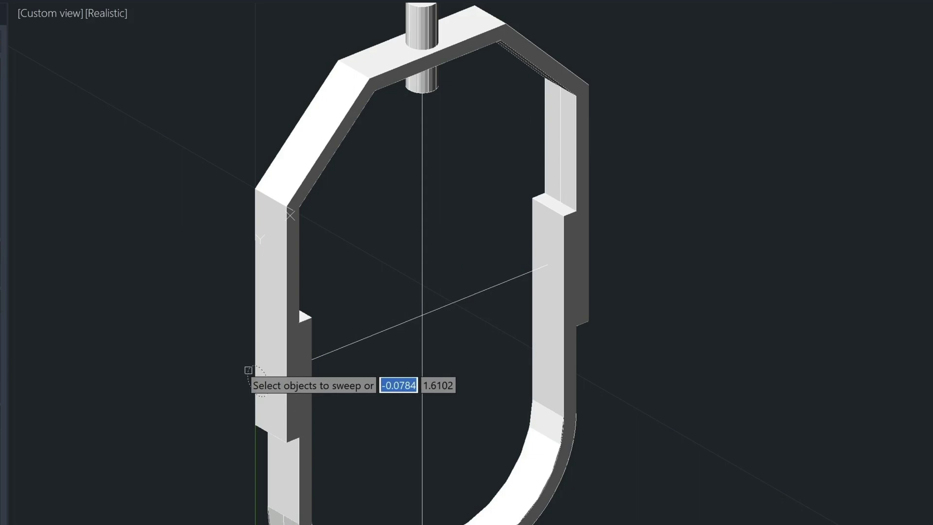
left_click(248, 370)
key("Return")
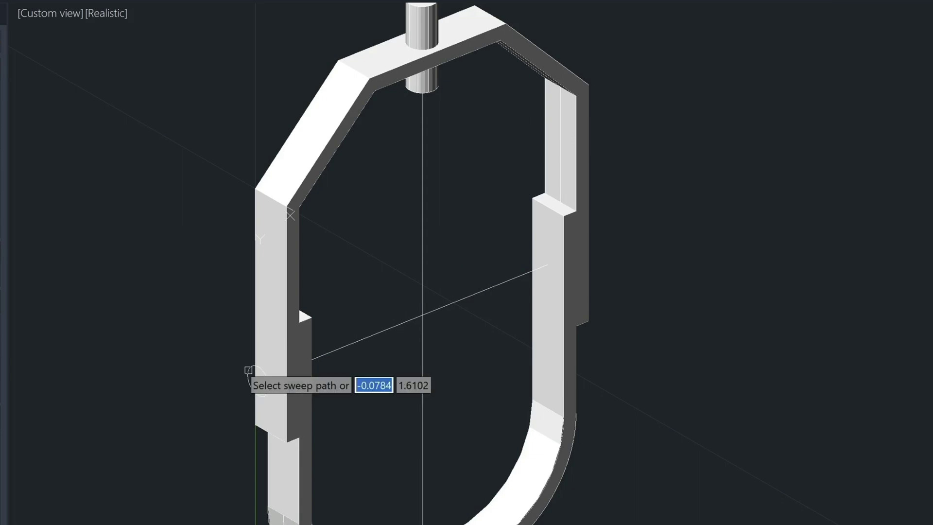
left_click(370, 338)
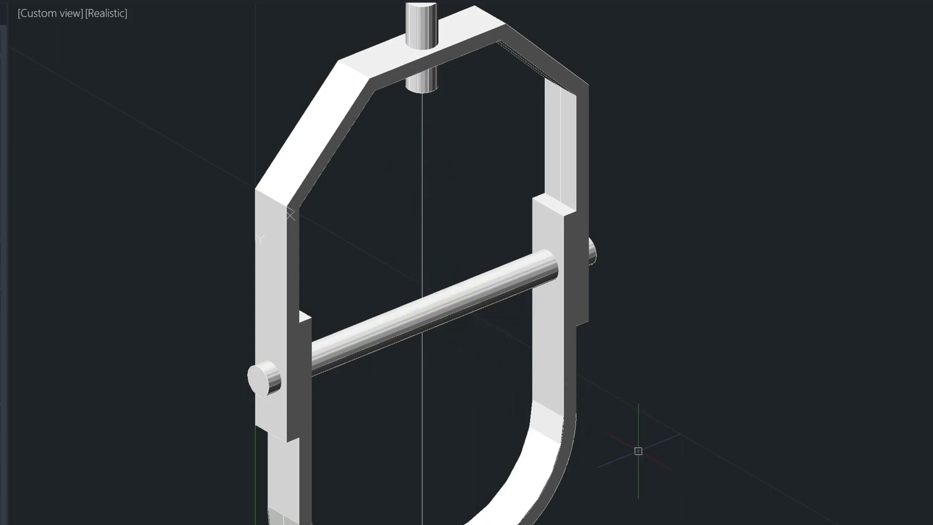
- Subtract the long horizontal rod and the short vertical cylinder from both swept bands to cut the through holes
type("su")
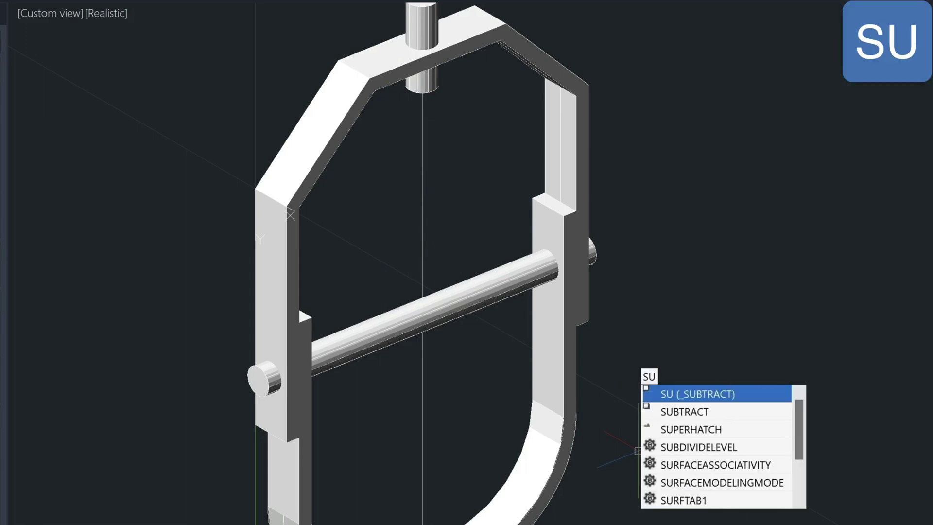
key("Return")
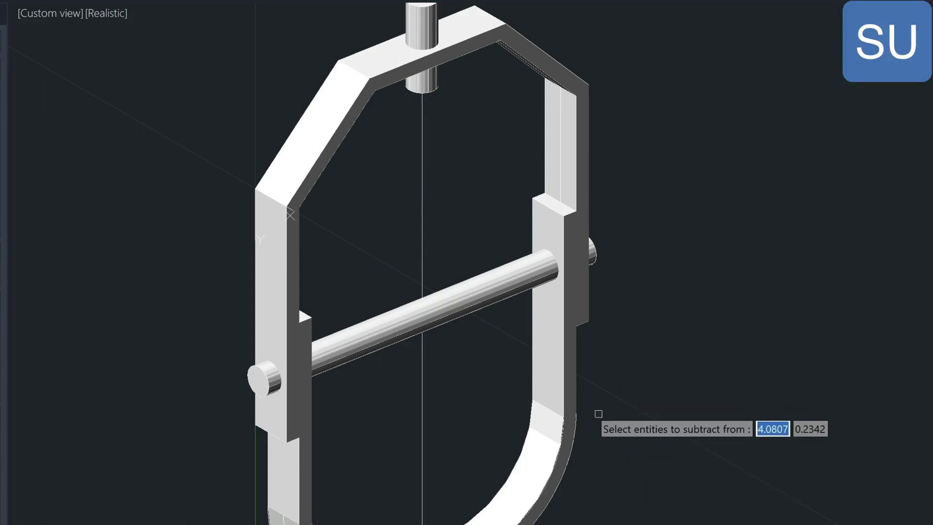
left_click(624, 432)
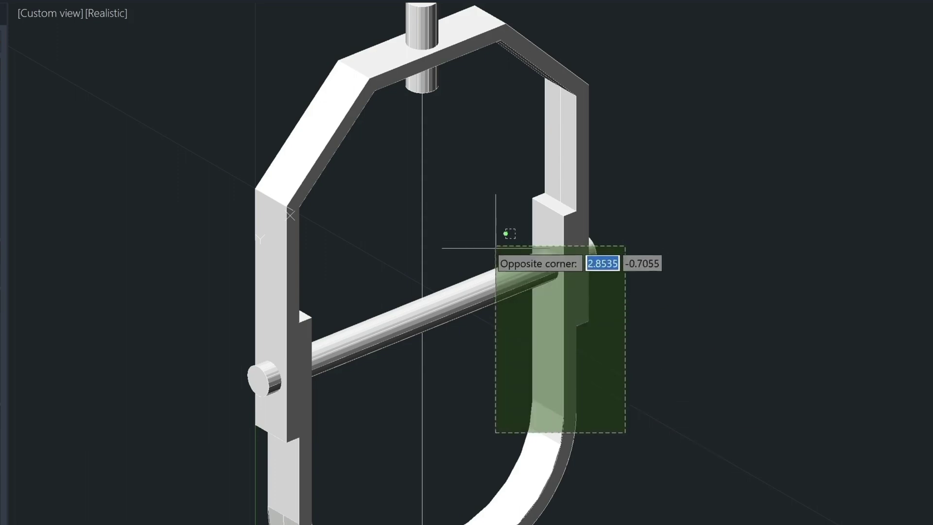
left_click(538, 313)
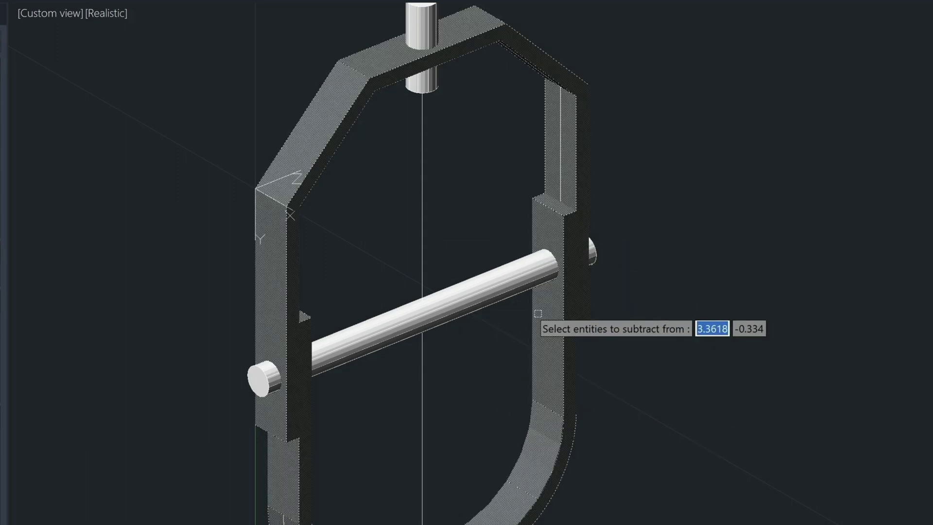
key("Return")
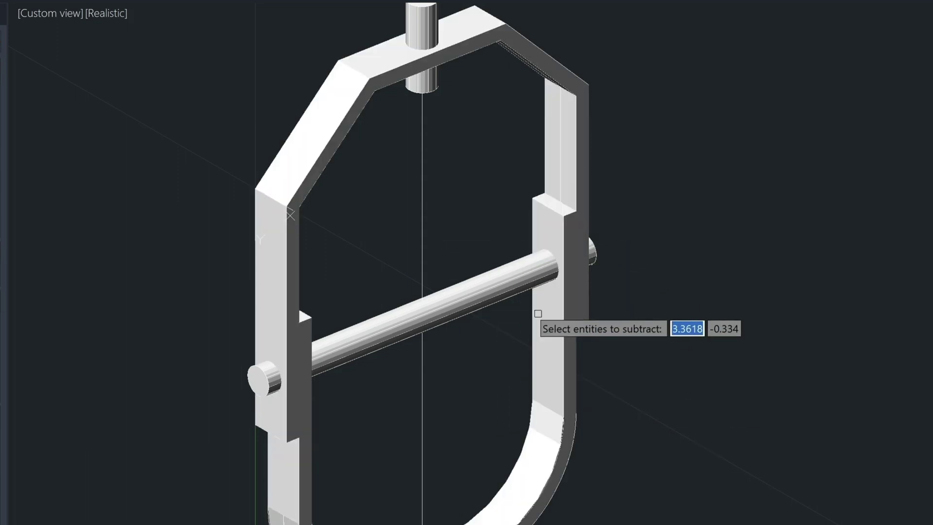
left_click(515, 287)
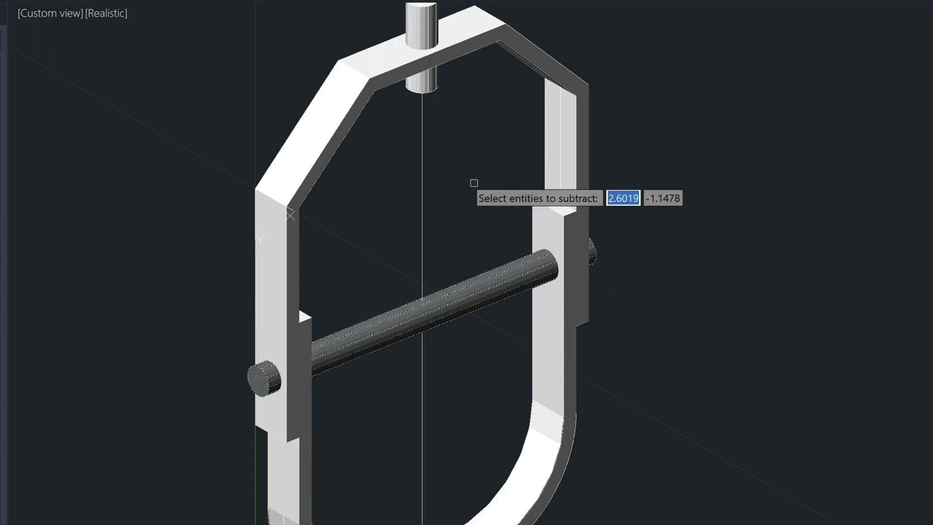
left_click(418, 14)
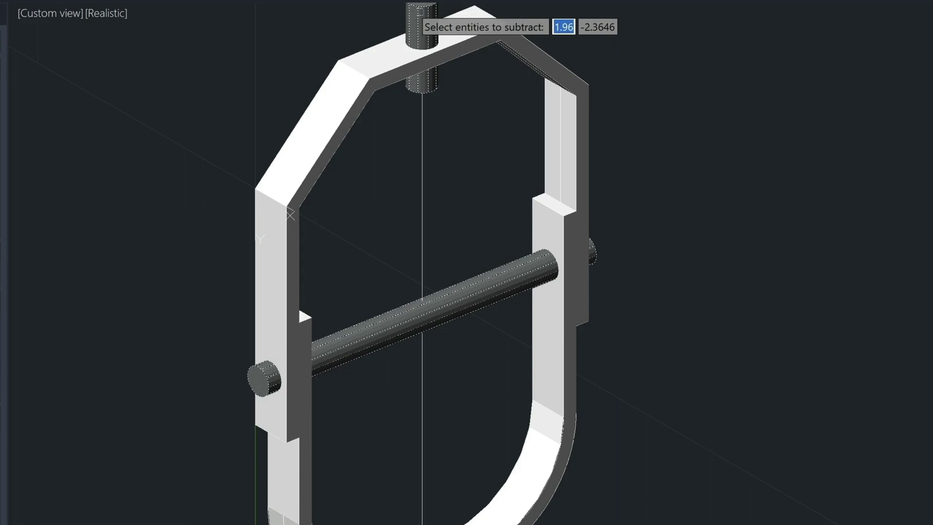
key("Return")
- Delete the horizontal and vertical centre lines crossing inside the bands
left_click(448, 356)
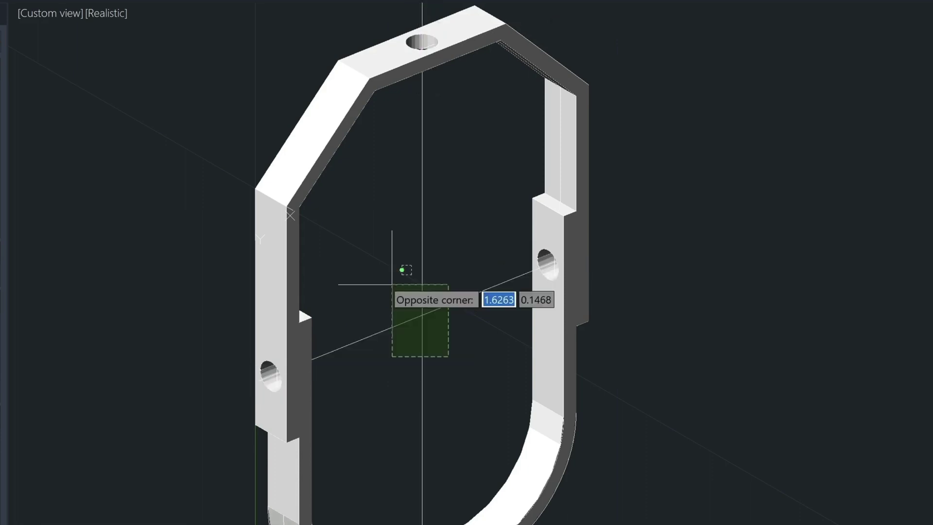
left_click(392, 284)
scroll(360, 360, "down", 2)
scroll(375, 337, "up", 2)
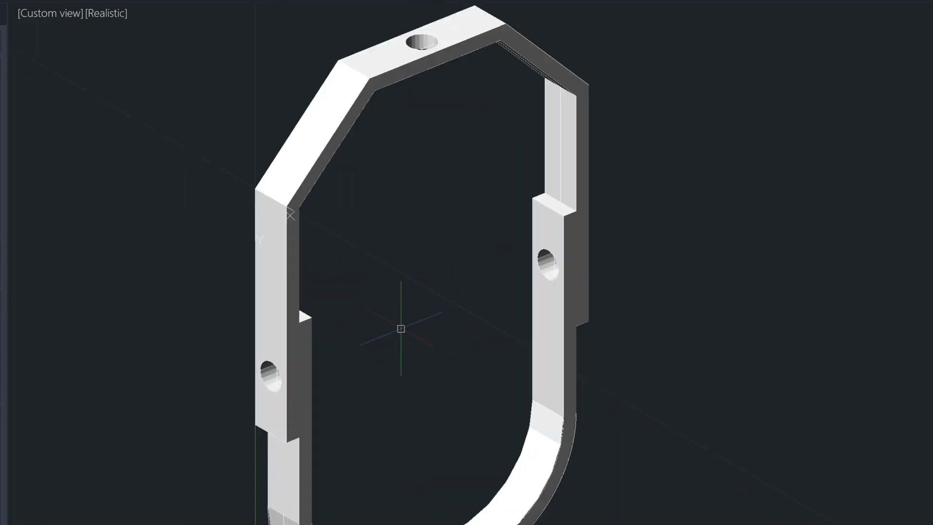
- Orbit around the model in real time to examine the two bands and their holes from other sides
left_click(50, 13)
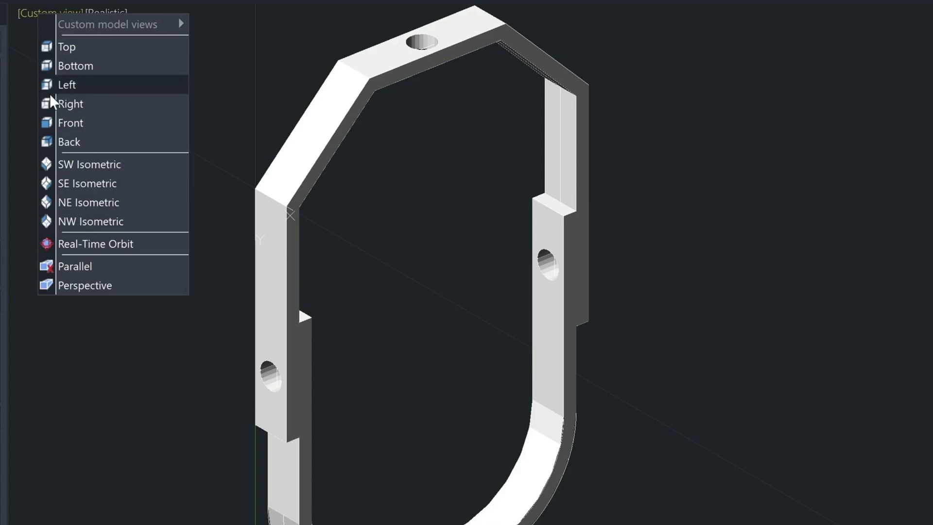
left_click(94, 245)
left_click_drag(161, 228, 208, 207)
scroll(314, 327, "down", 3)
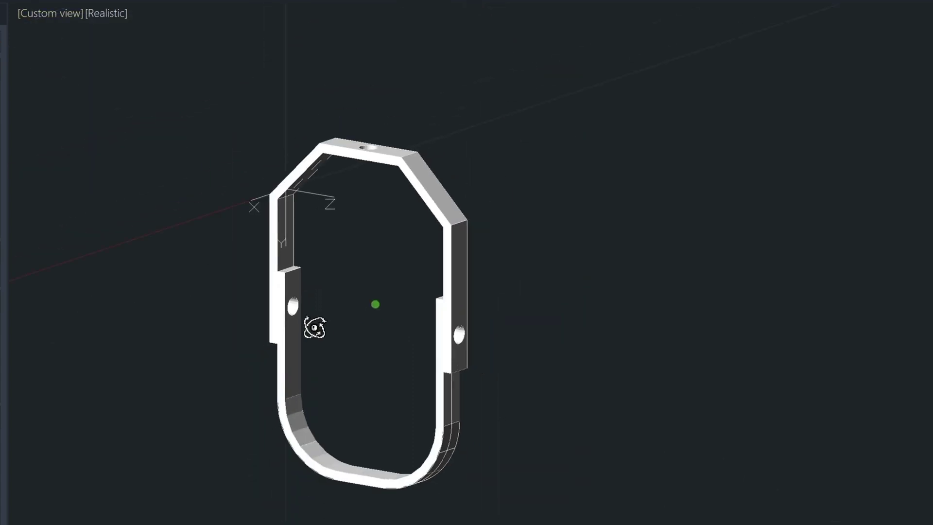